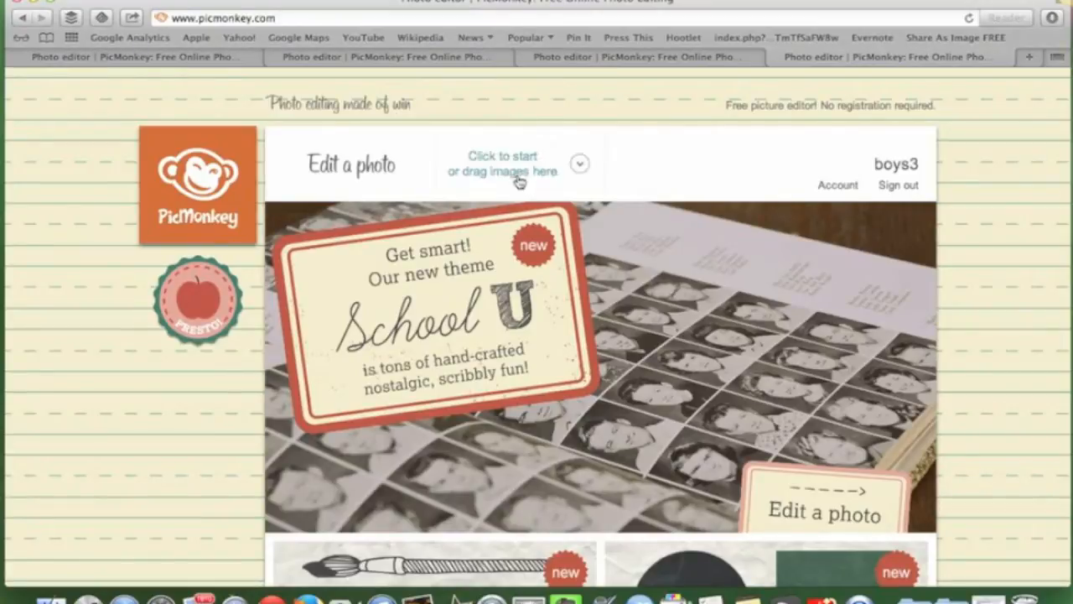
# Start a new collage from the PicMonkey home page
pyautogui.click(514, 176)
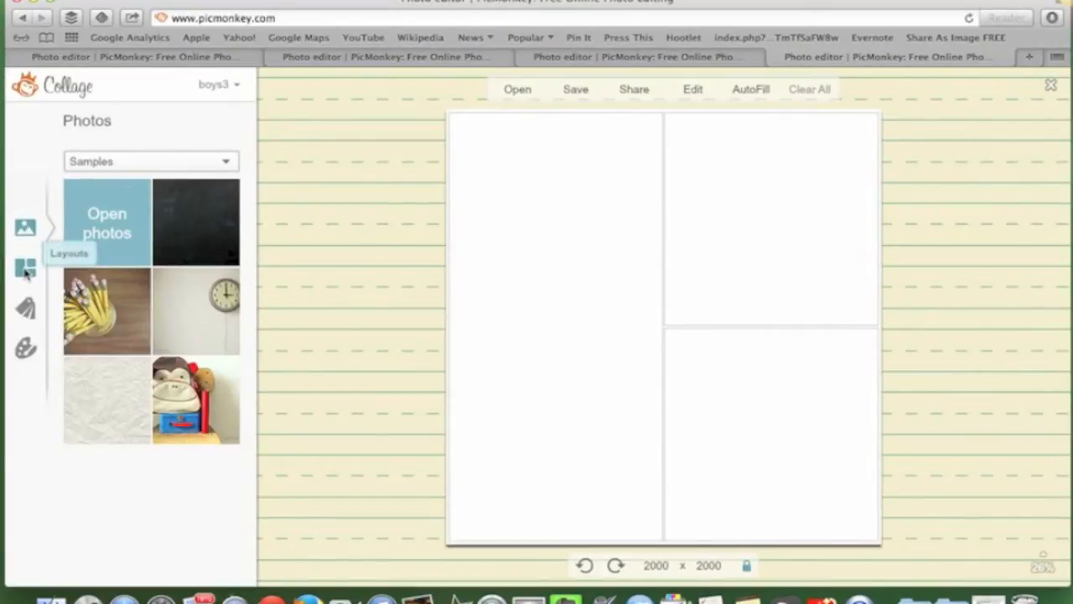
# Apply the first FB Cover layout, giving an 851 × 315 three-cell canvas
pyautogui.click(25, 270)
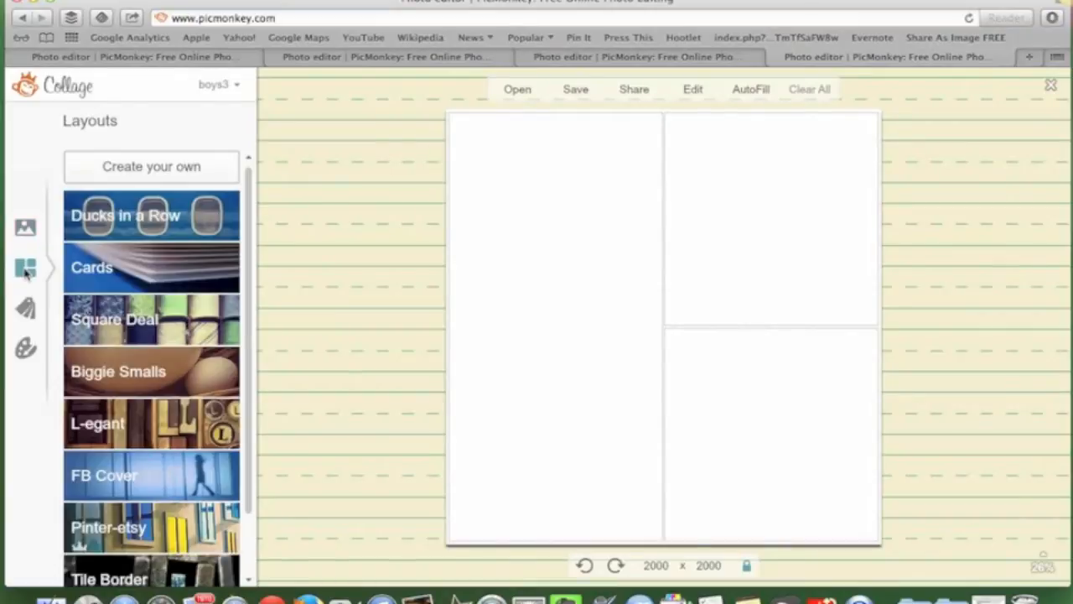
pyautogui.scroll(-3, 252, 252)
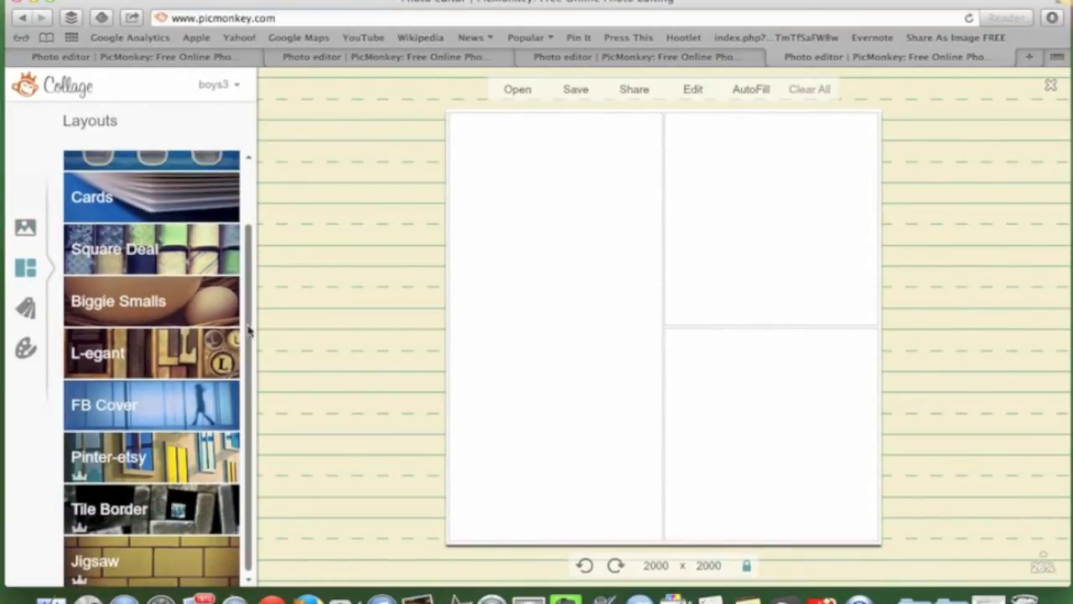
pyautogui.click(130, 411)
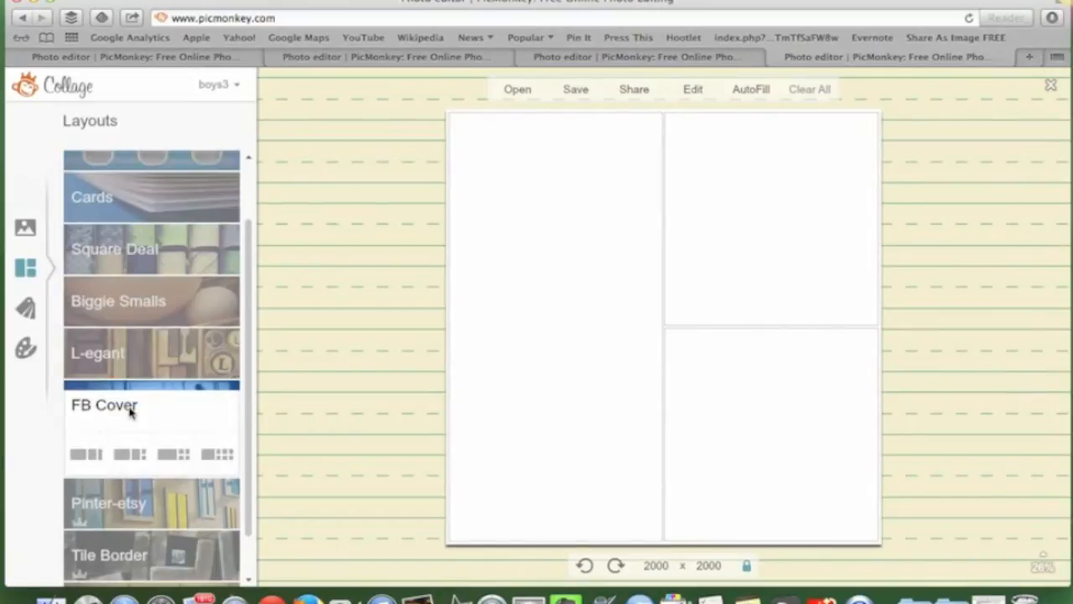
pyautogui.click(87, 455)
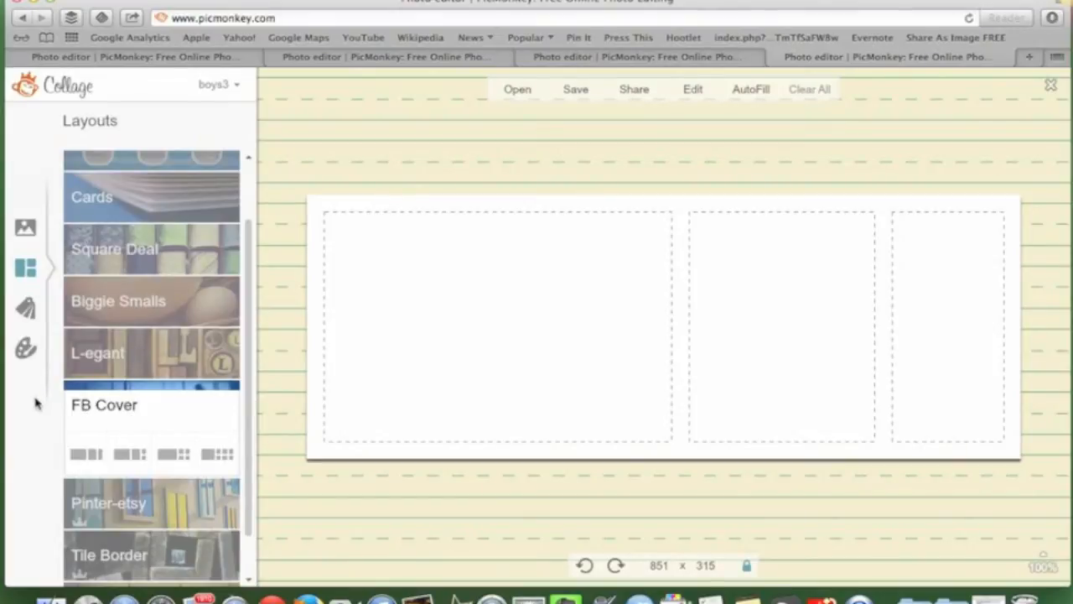
# Place the pencils sample in the first cell and drop the clock sample in as a new cell
pyautogui.click(25, 232)
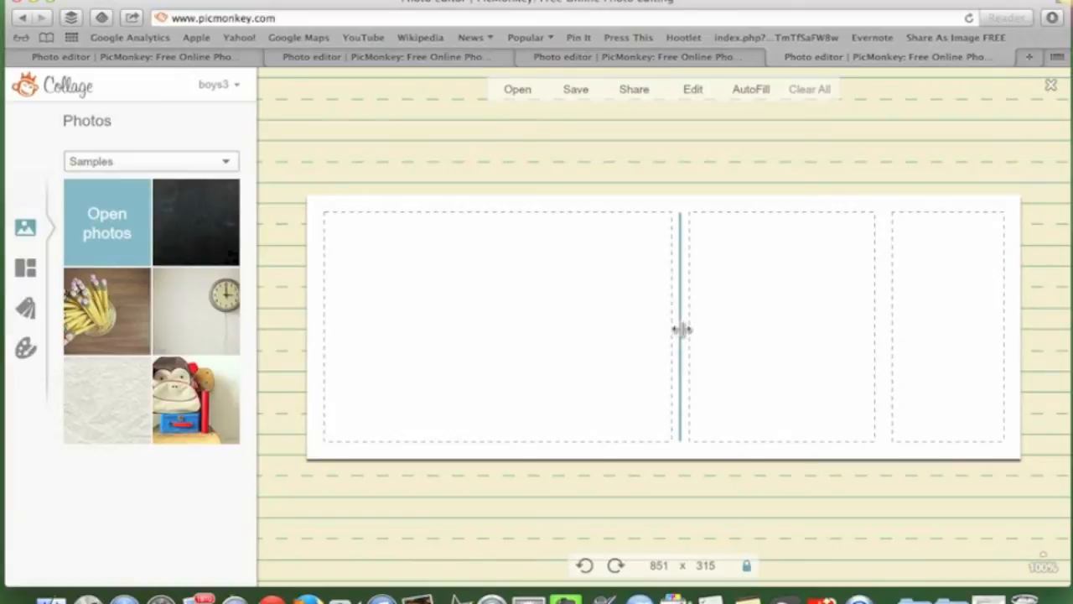
pyautogui.moveTo(681, 329)
pyautogui.mouseDown()
pyautogui.moveTo(582, 333)
pyautogui.moveTo(696, 328)
pyautogui.moveTo(589, 336)
pyautogui.moveTo(662, 332)
pyautogui.mouseUp()
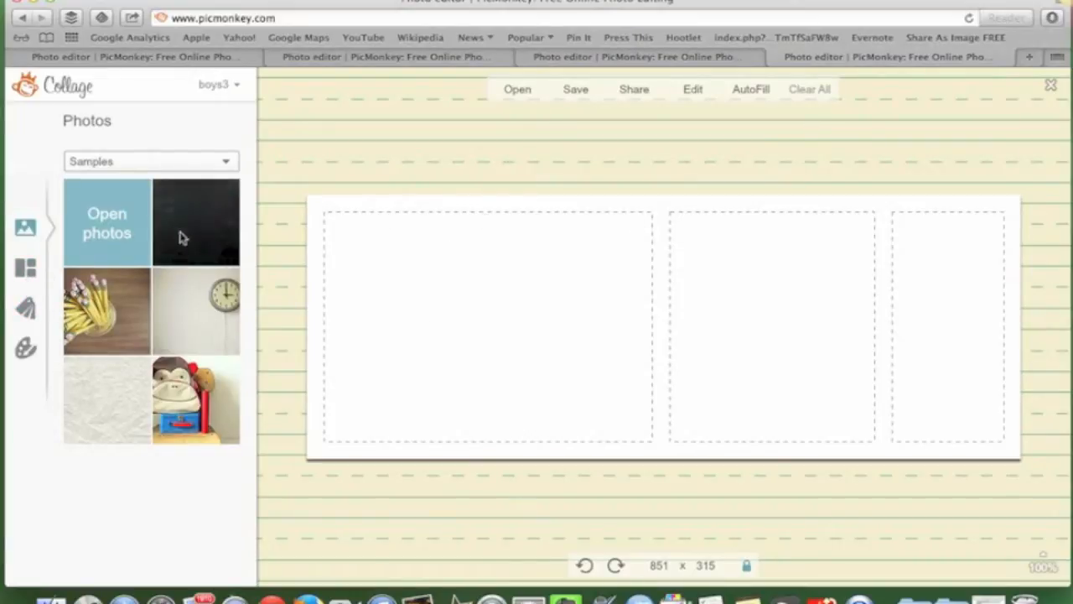
pyautogui.moveTo(109, 302); pyautogui.dragTo(369, 277)
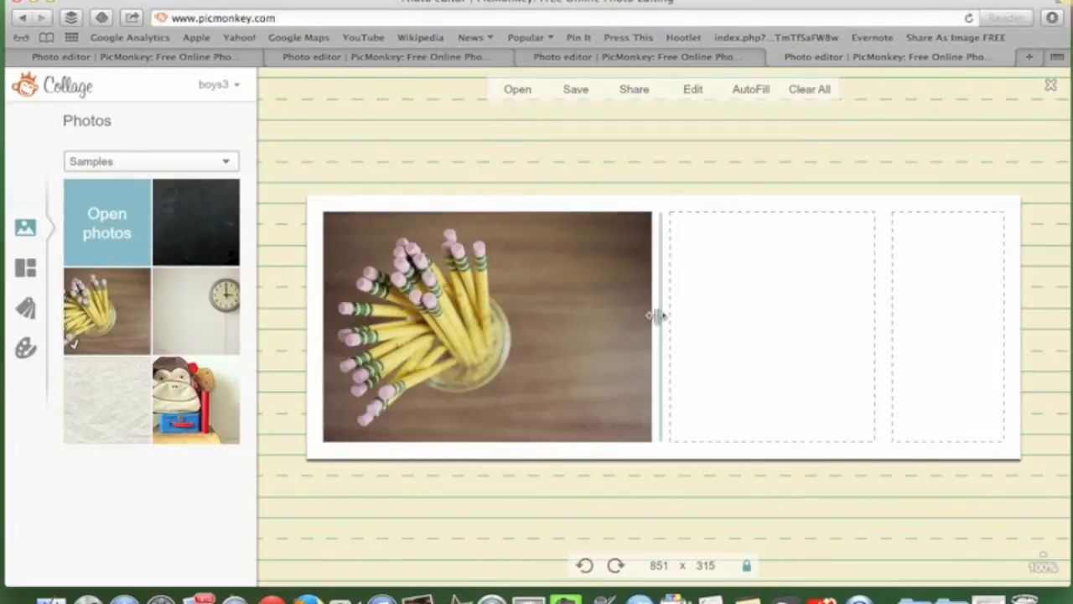
pyautogui.moveTo(661, 314)
pyautogui.mouseDown()
pyautogui.moveTo(601, 313)
pyautogui.moveTo(651, 311)
pyautogui.mouseUp()
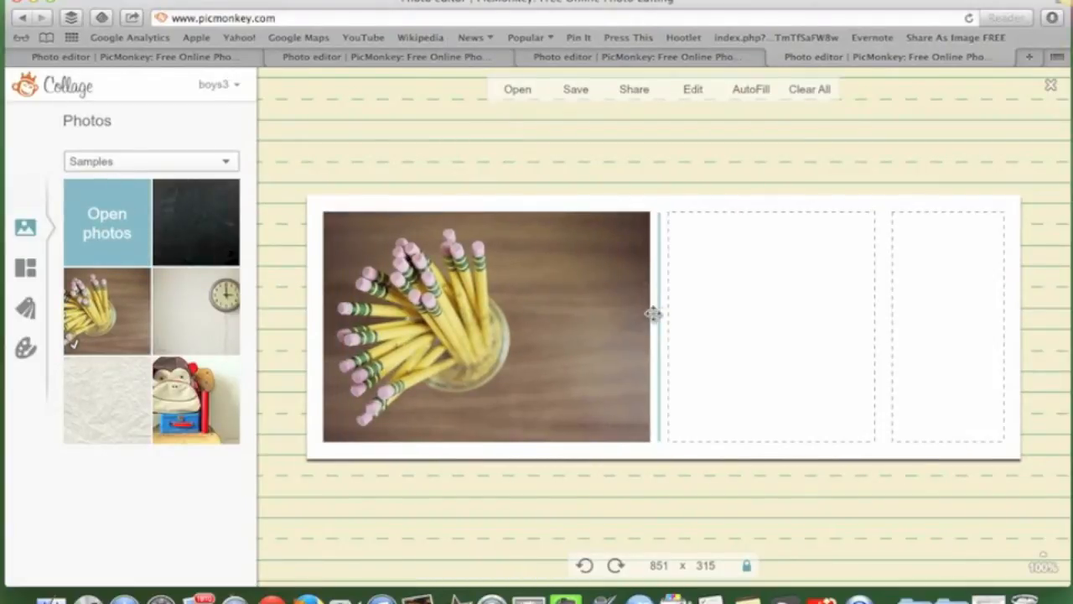
pyautogui.moveTo(183, 318); pyautogui.dragTo(658, 329)
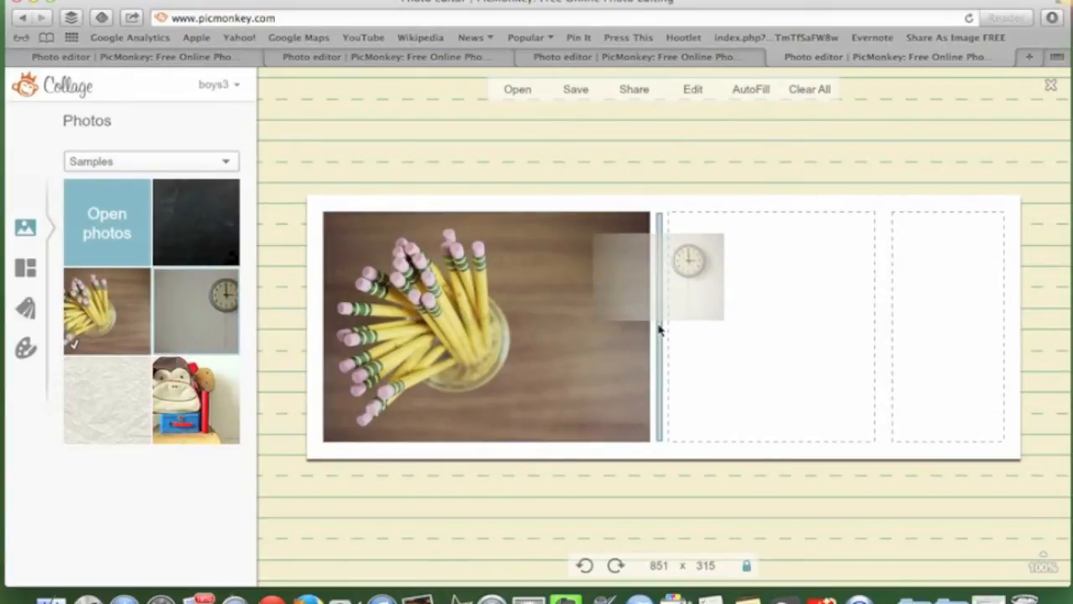
pyautogui.moveTo(659, 330); pyautogui.dragTo(659, 326)
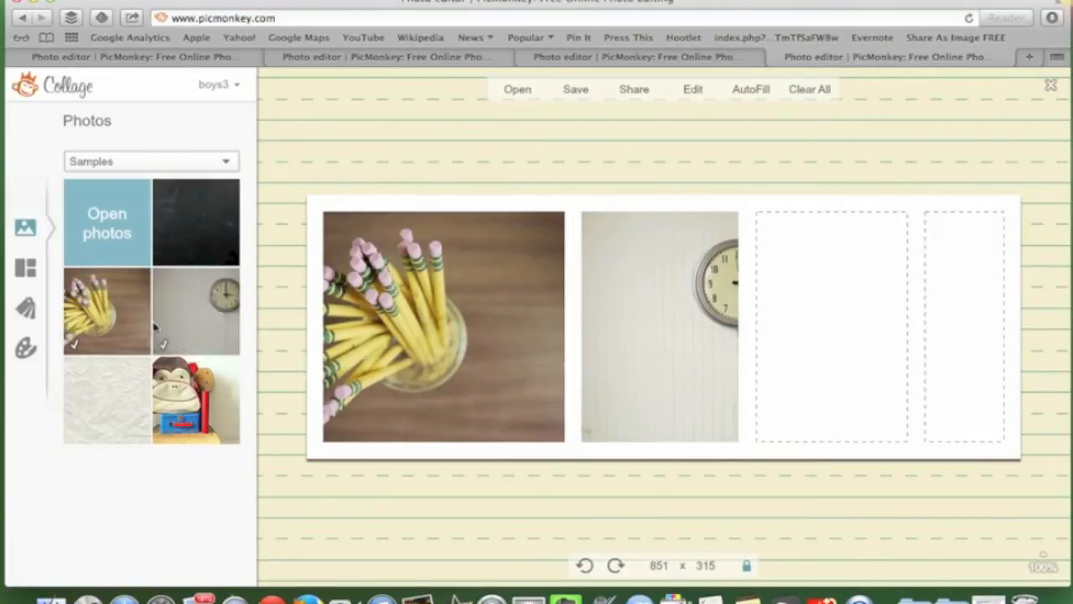
# Adjust the collage spacing and corner rounding sliders to spacing 9 with square corners
pyautogui.click(25, 348)
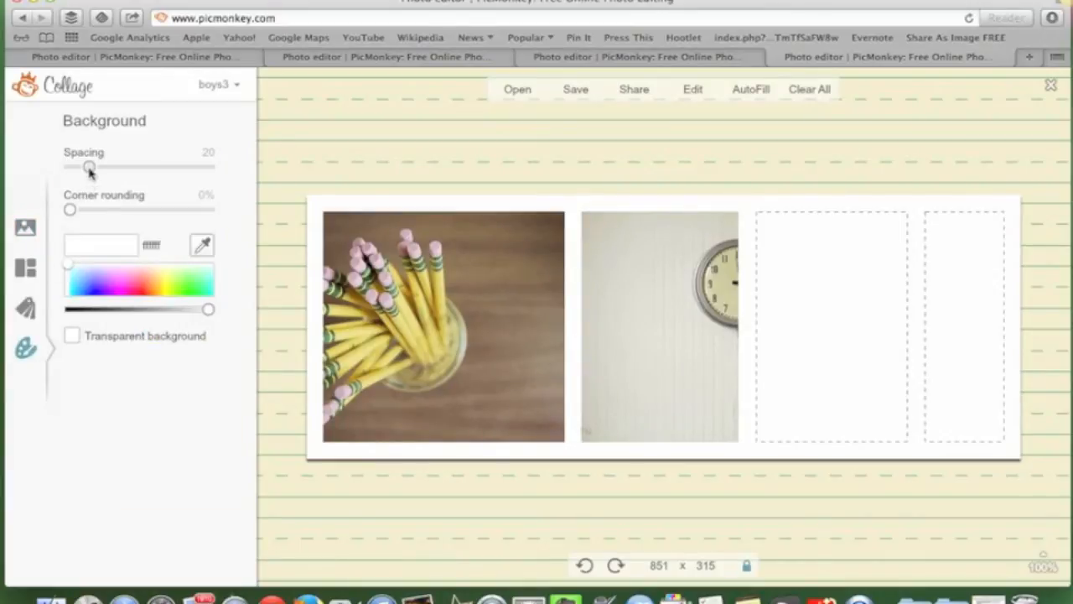
pyautogui.moveTo(89, 166)
pyautogui.mouseDown()
pyautogui.moveTo(60, 172)
pyautogui.moveTo(100, 171)
pyautogui.moveTo(72, 167)
pyautogui.mouseUp()
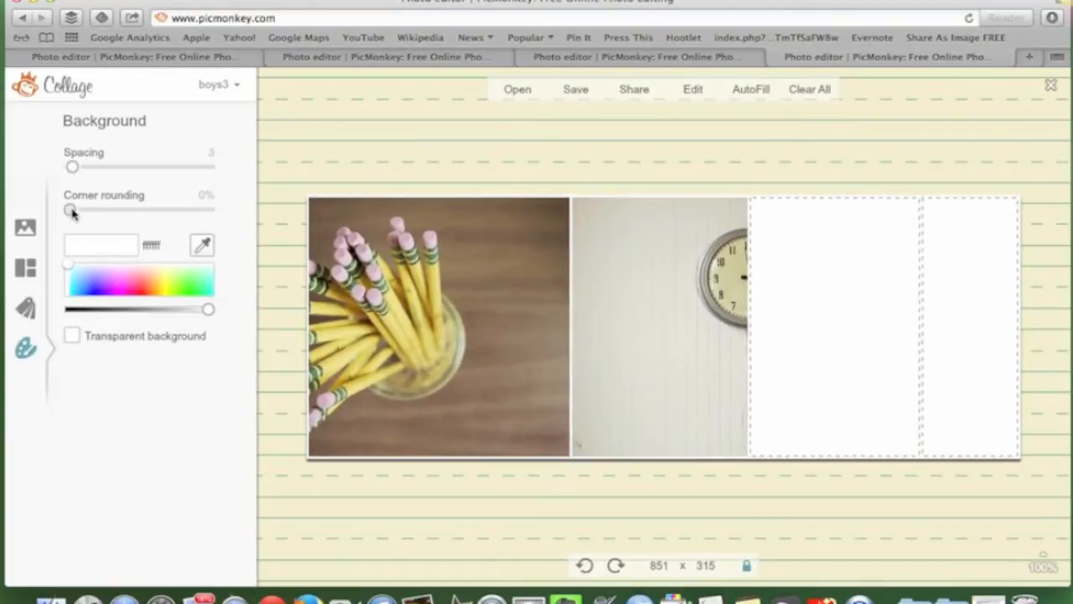
pyautogui.moveTo(70, 210)
pyautogui.mouseDown()
pyautogui.moveTo(125, 210)
pyautogui.moveTo(84, 210)
pyautogui.mouseUp()
pyautogui.moveTo(73, 167); pyautogui.dragTo(98, 172)
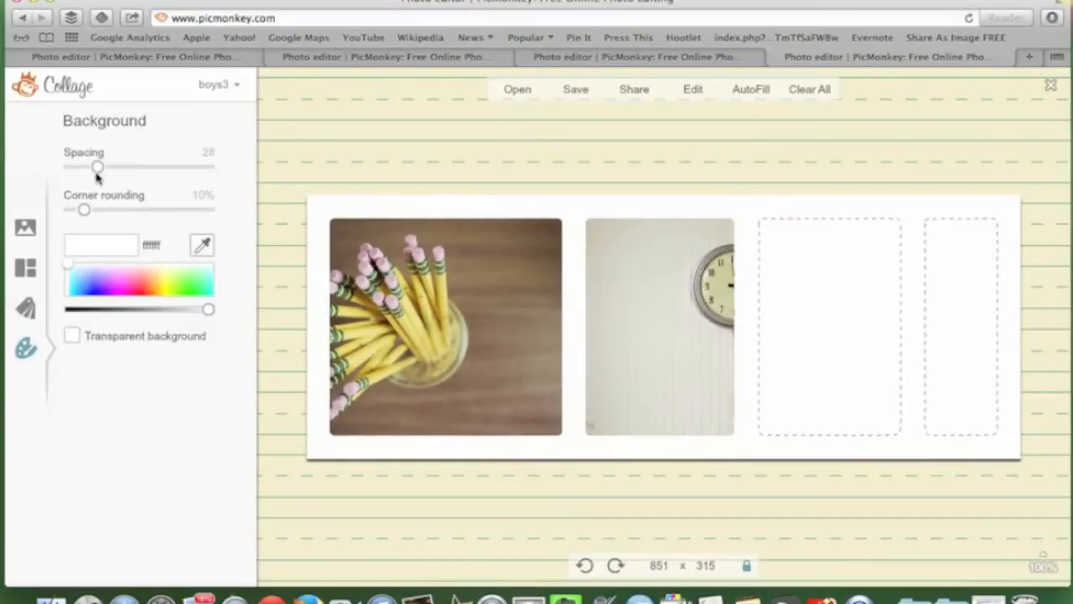
# Try light blue and pink backgrounds, settle on transparent, then return to the home page
pyautogui.click(78, 281)
pyautogui.click(124, 283)
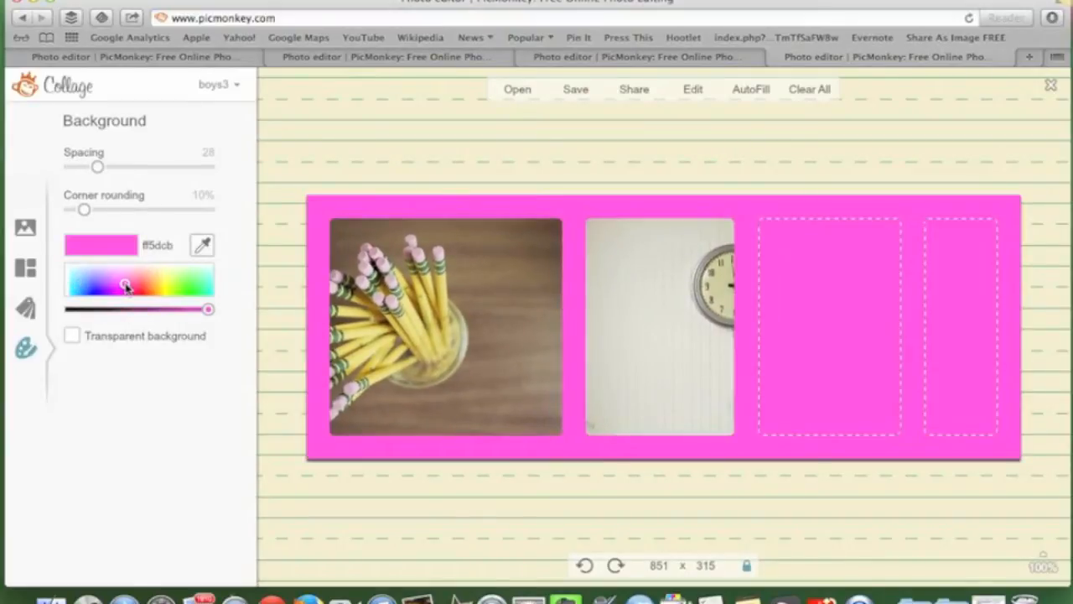
pyautogui.click(71, 337)
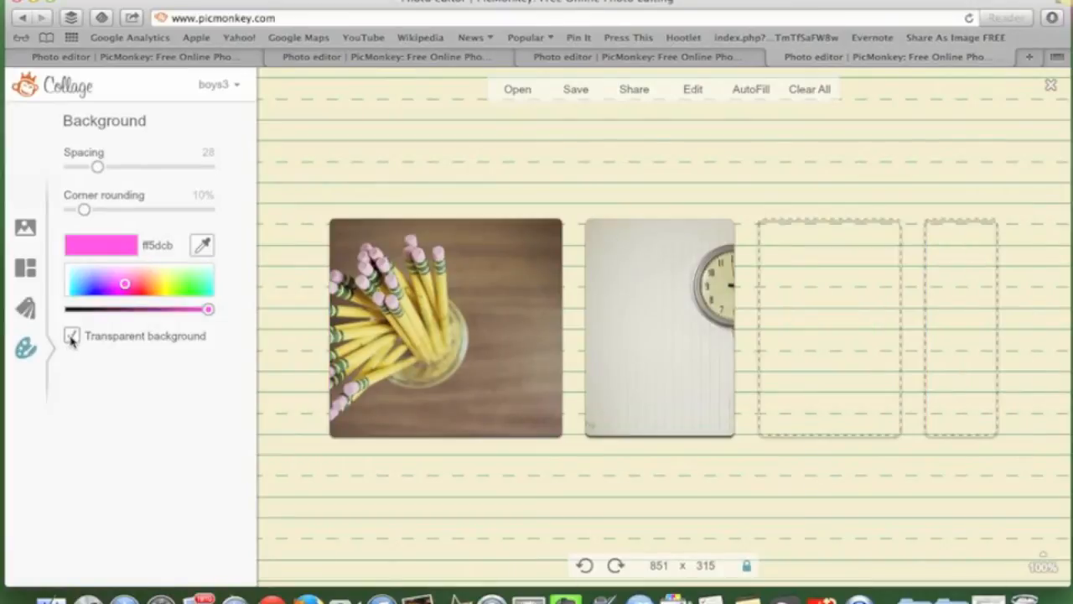
pyautogui.moveTo(422, 332)
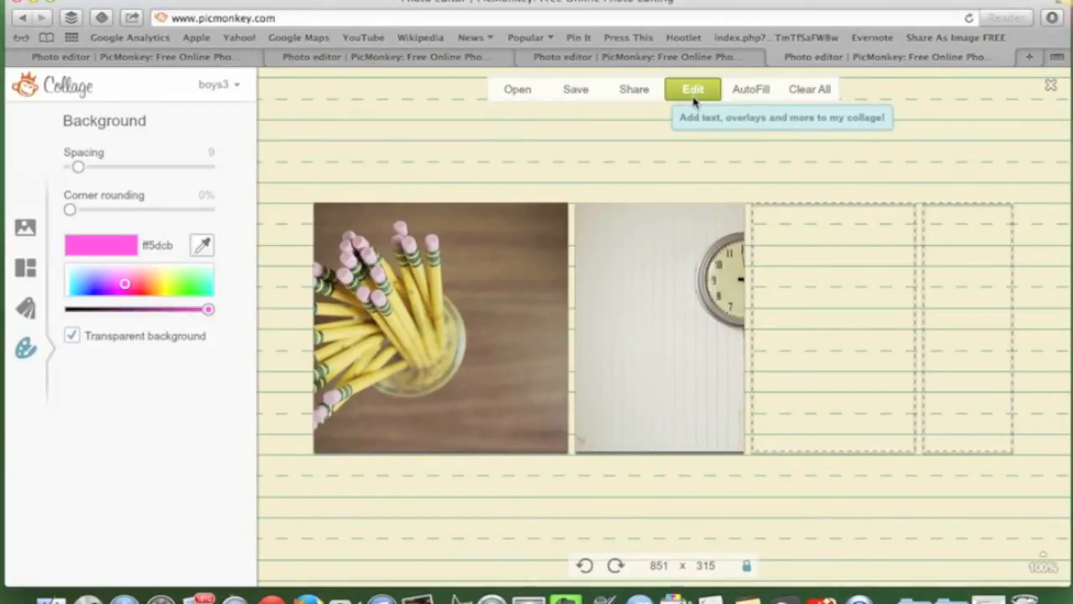
pyautogui.press('super+r')
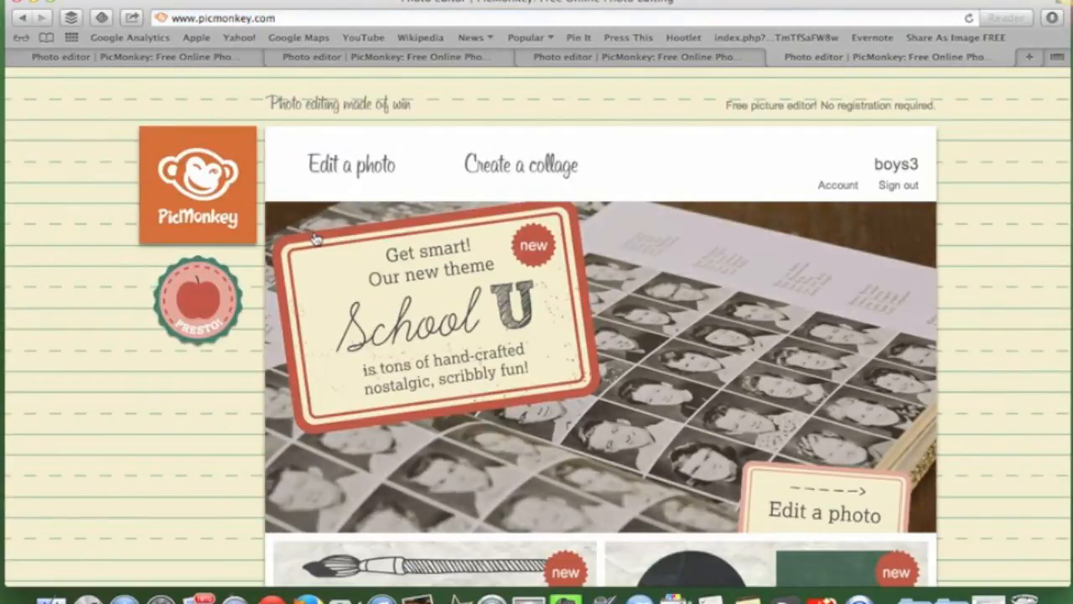
# Load the 'unsplash dog image' file from Documents into the photo editor
pyautogui.moveTo(366, 170)
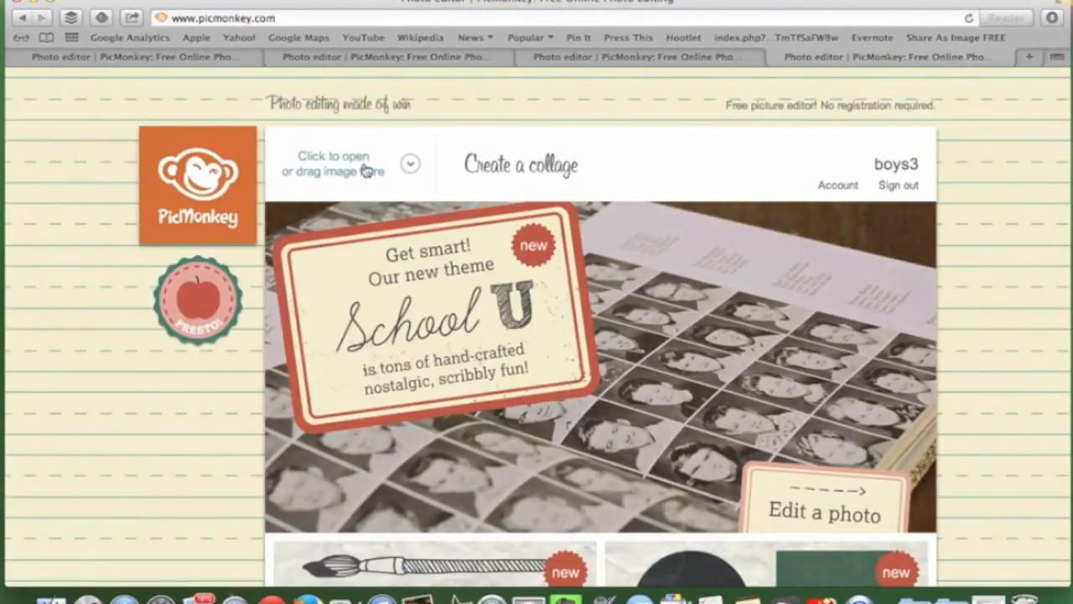
pyautogui.click(367, 171)
pyautogui.click(359, 232)
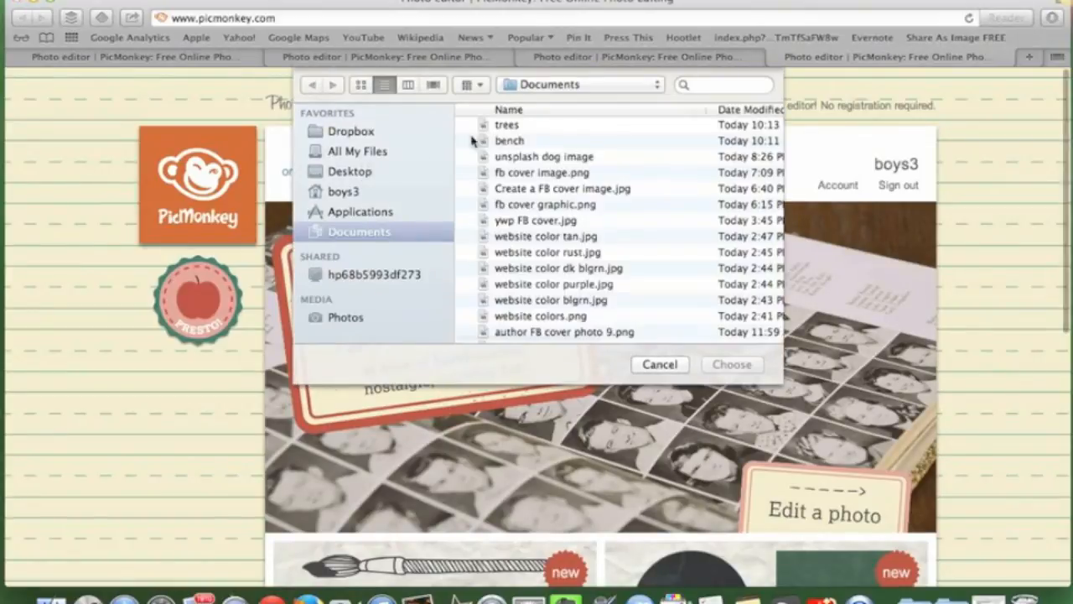
pyautogui.click(555, 157)
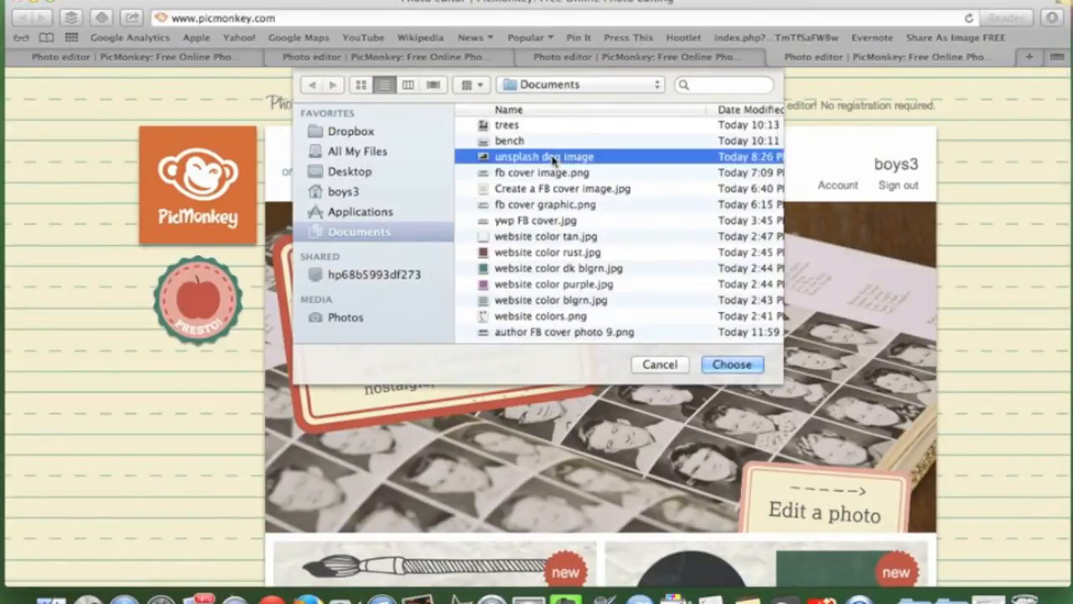
pyautogui.click(732, 364)
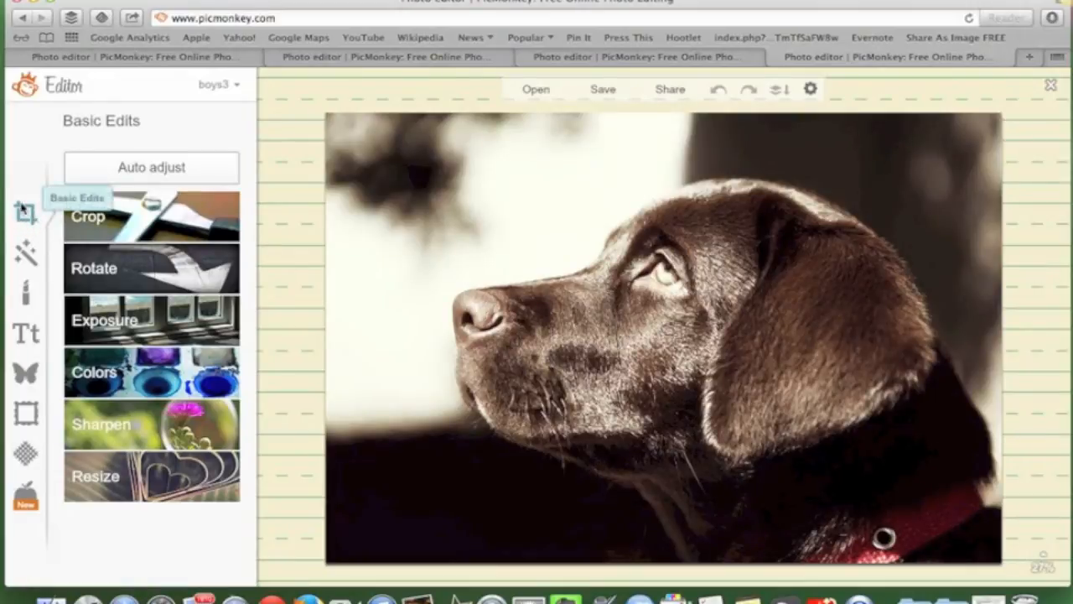
# Crop the dog photo using the Facebook Timeline preset at 851 × 315, scaled to crop size
pyautogui.click(143, 215)
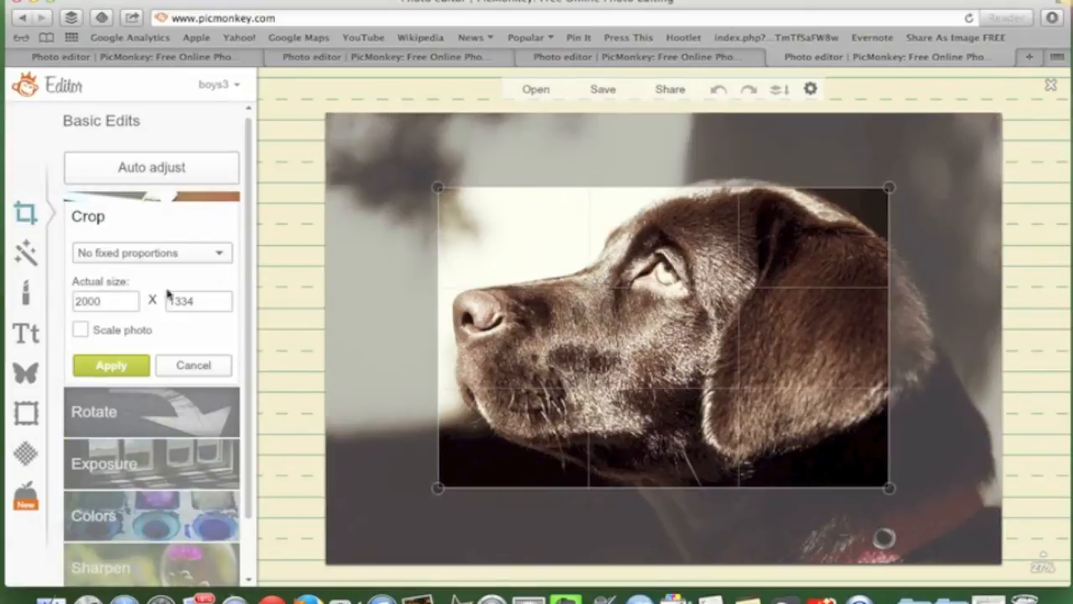
pyautogui.click(80, 331)
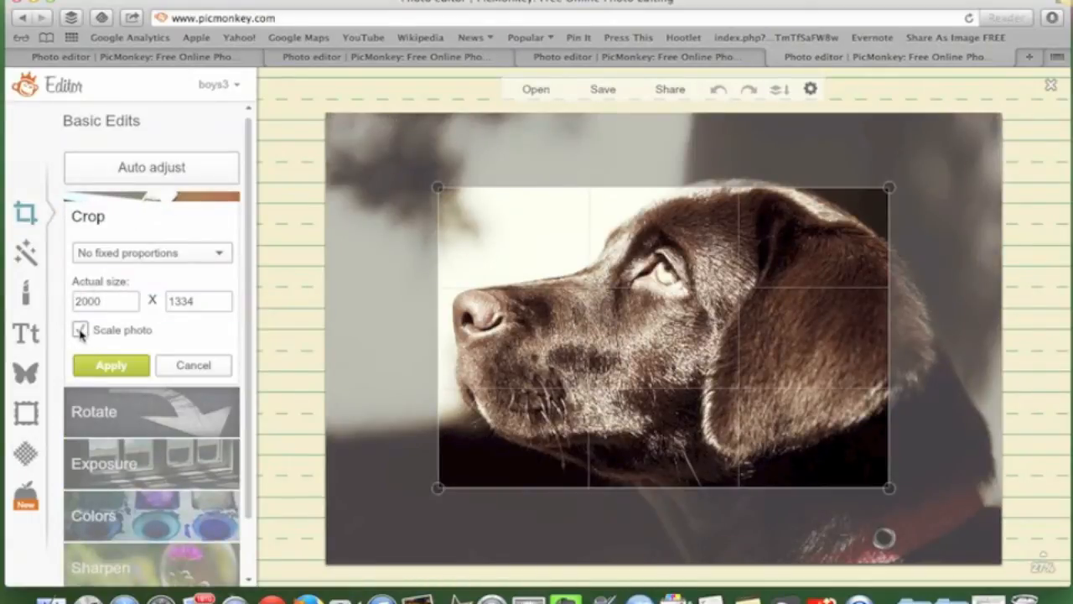
pyautogui.click(221, 256)
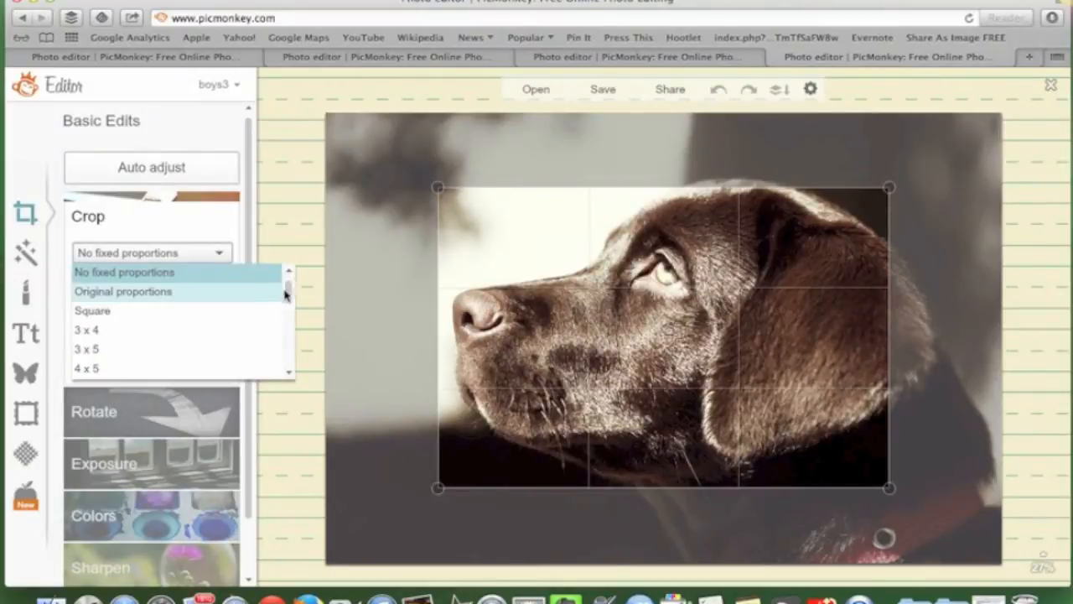
pyautogui.moveTo(289, 291); pyautogui.dragTo(292, 334)
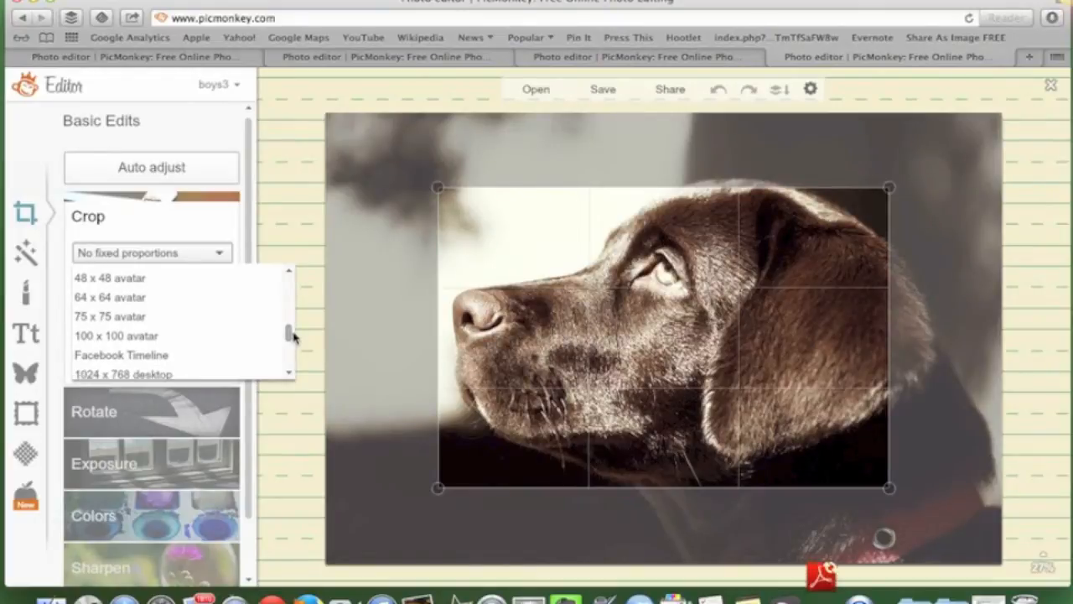
pyautogui.click(176, 362)
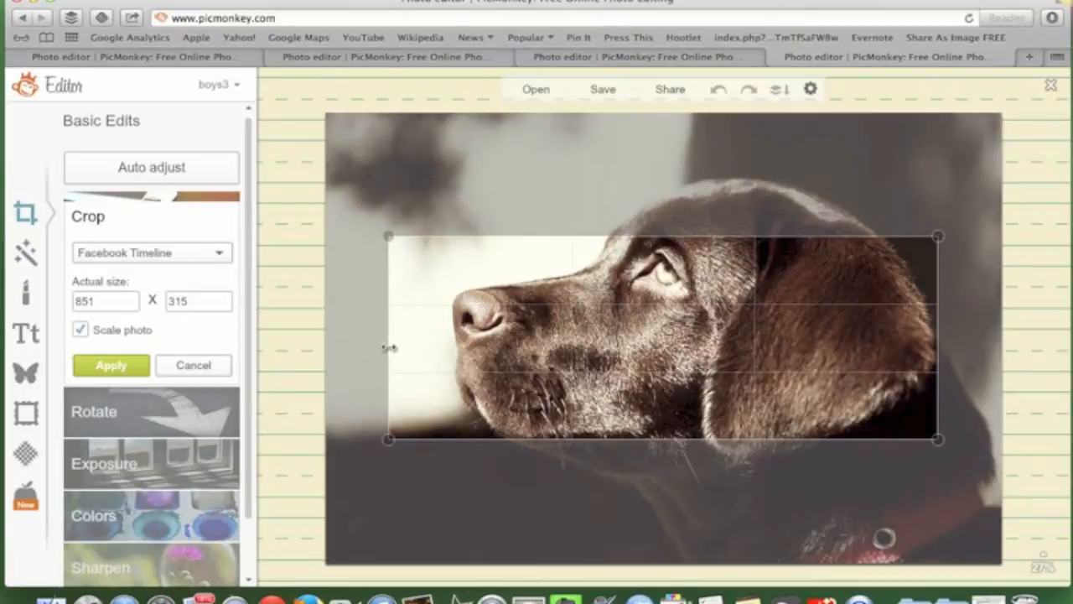
# Stretch the crop frame full width over the dog's head and apply the 851 × 315 crop
pyautogui.moveTo(388, 347); pyautogui.dragTo(290, 352)
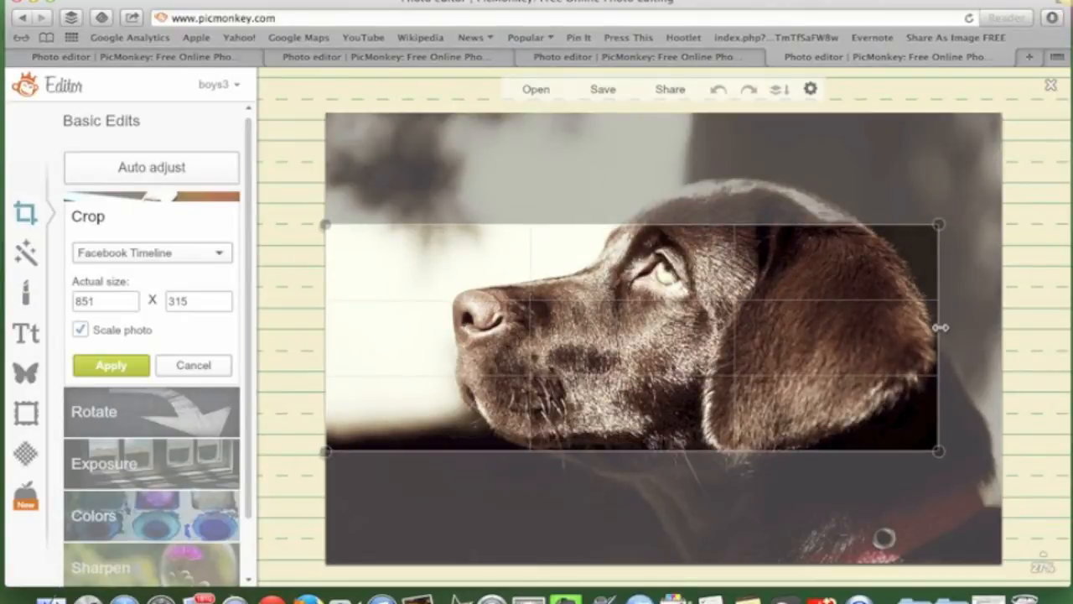
pyautogui.moveTo(941, 327); pyautogui.dragTo(1052, 327)
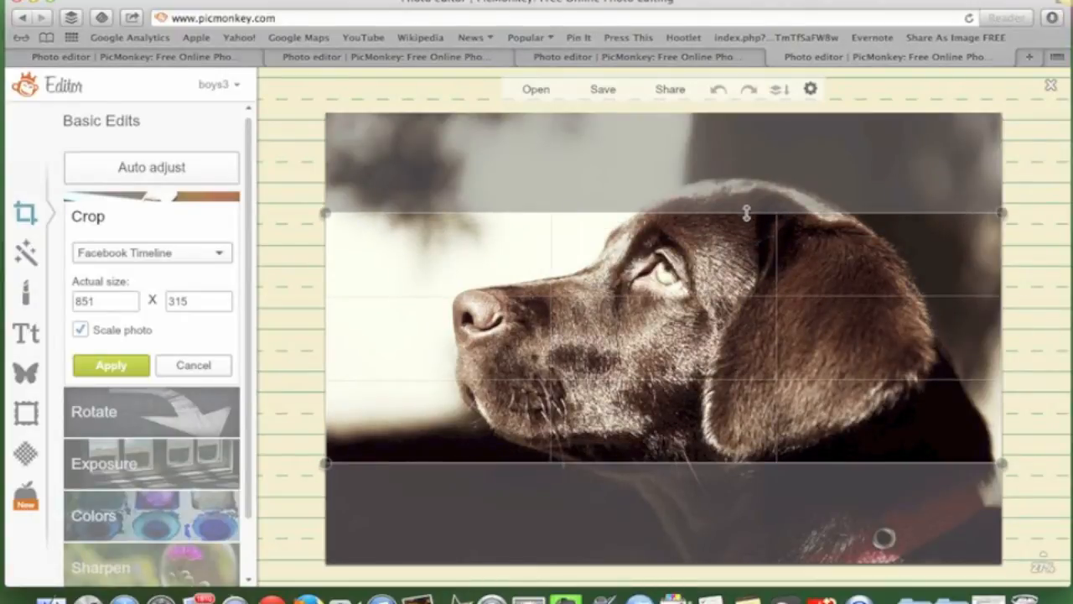
pyautogui.moveTo(743, 293)
pyautogui.mouseDown()
pyautogui.moveTo(736, 221)
pyautogui.moveTo(735, 312)
pyautogui.moveTo(733, 246)
pyautogui.moveTo(731, 295)
pyautogui.mouseUp()
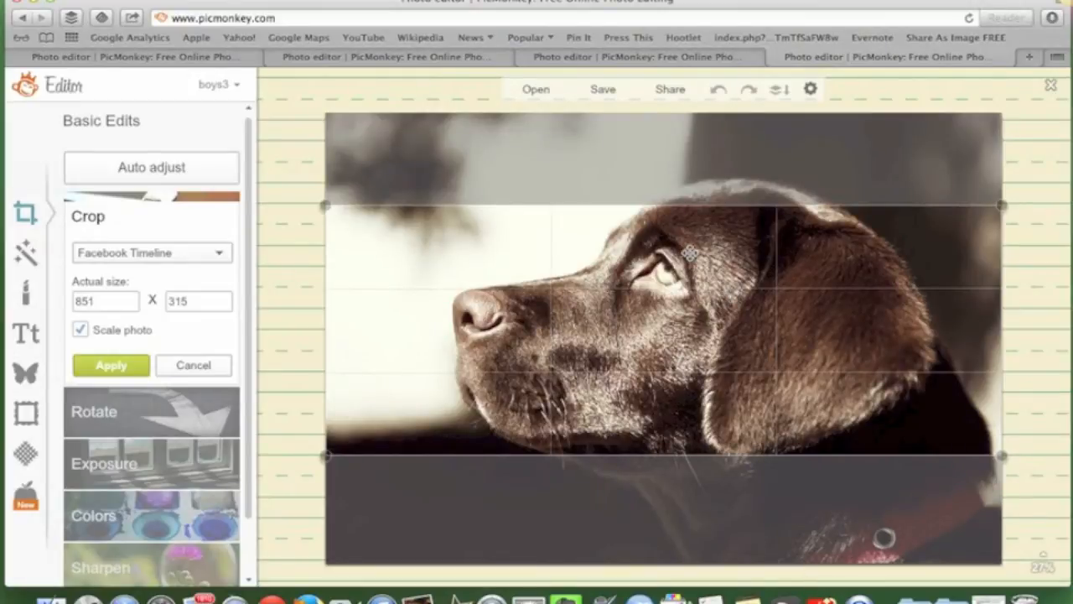
pyautogui.moveTo(687, 270); pyautogui.dragTo(687, 273)
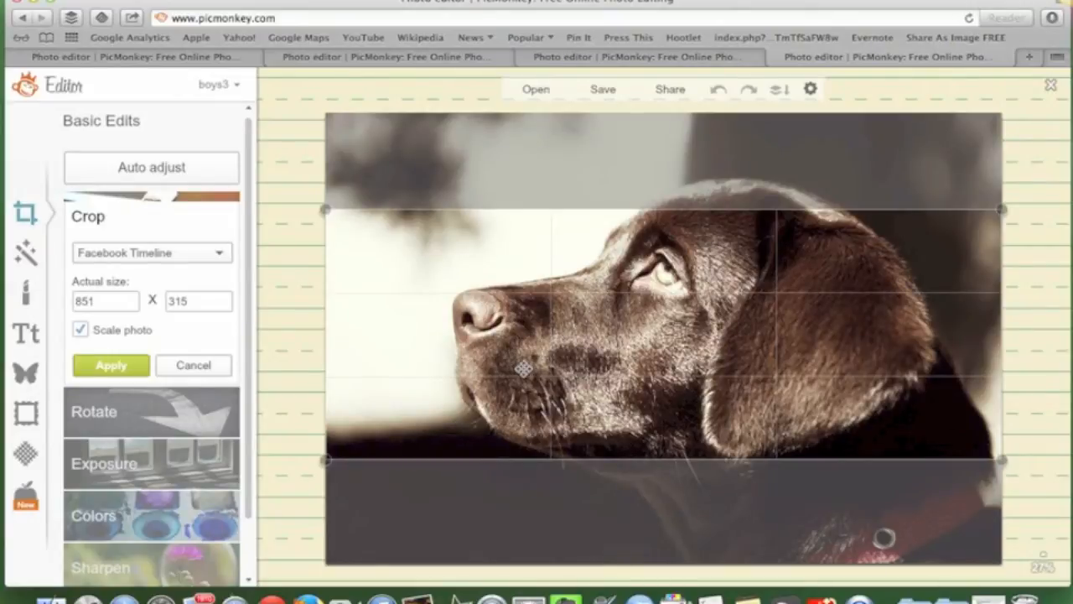
pyautogui.click(111, 366)
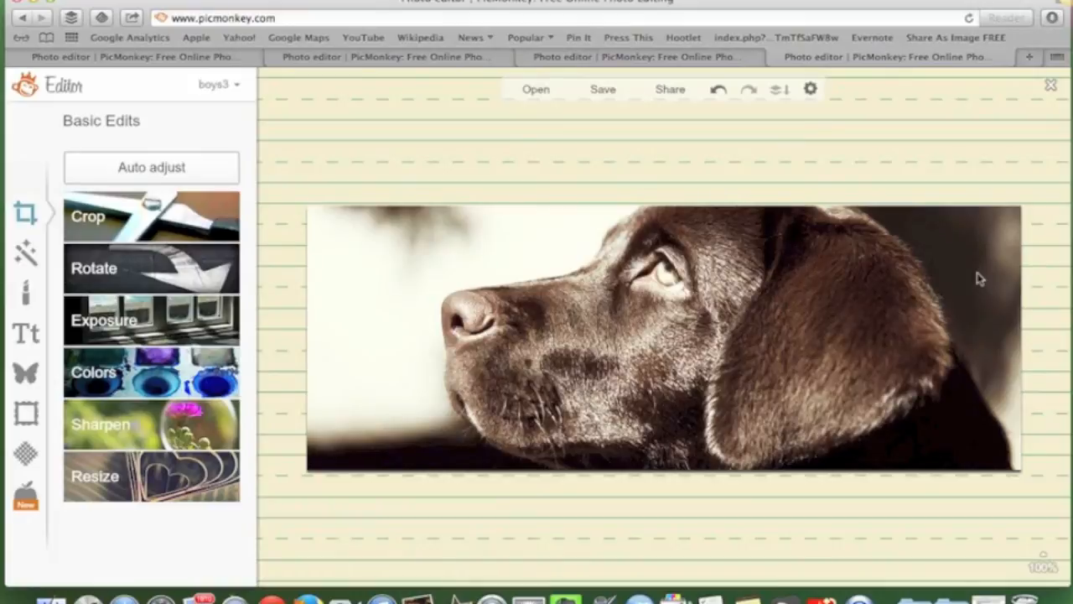
# Browse the fonts, add a text box, and place it left of the dog's nose
pyautogui.click(28, 333)
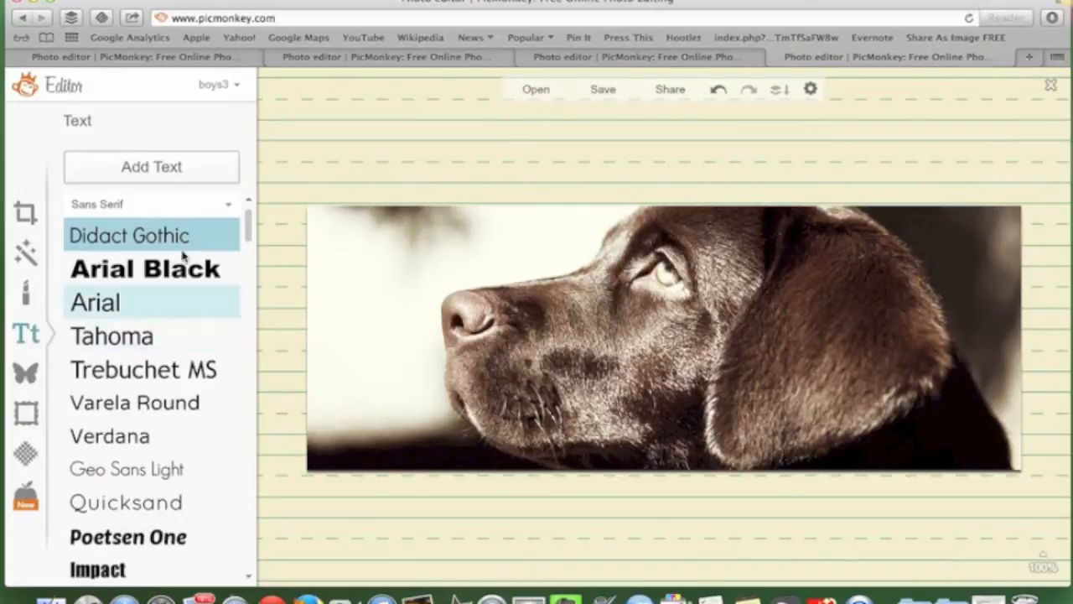
pyautogui.moveTo(250, 225); pyautogui.dragTo(249, 516)
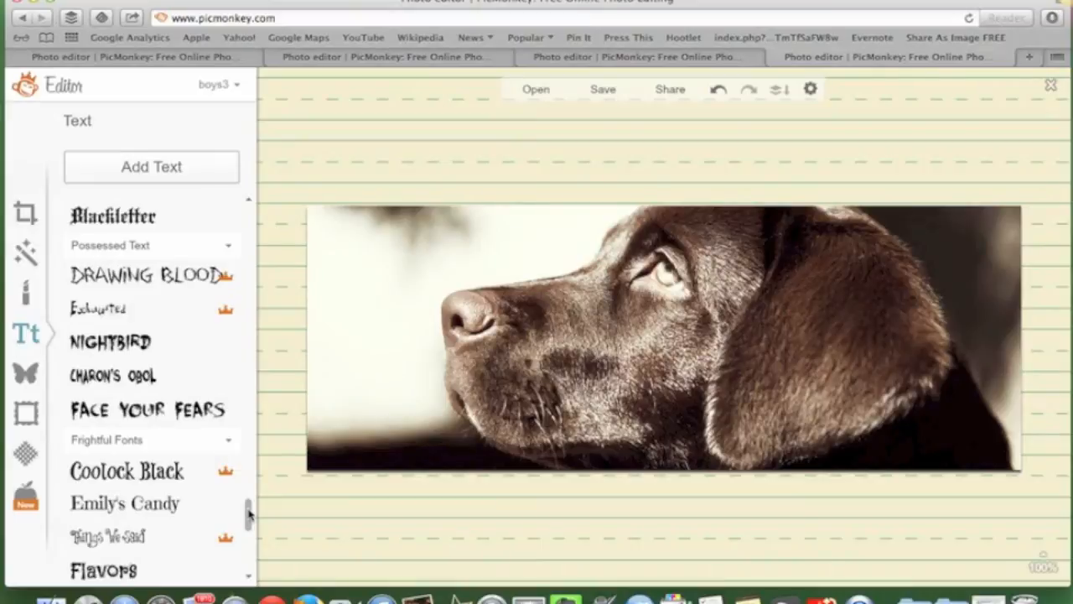
pyautogui.moveTo(249, 513)
pyautogui.mouseDown()
pyautogui.moveTo(249, 533)
pyautogui.moveTo(270, 370)
pyautogui.moveTo(249, 371)
pyautogui.moveTo(249, 251)
pyautogui.moveTo(248, 330)
pyautogui.mouseUp()
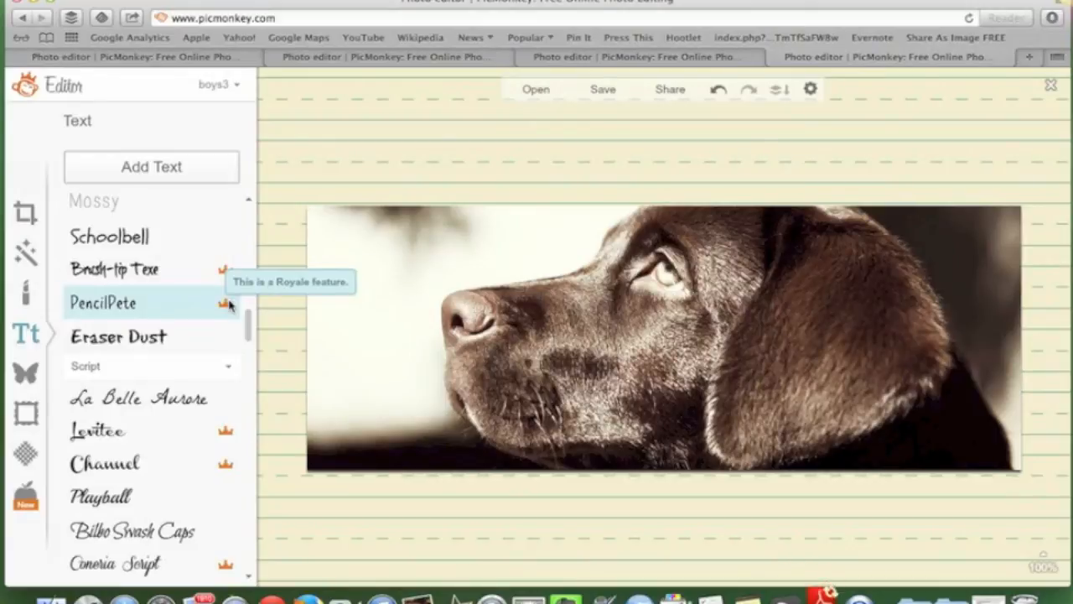
pyautogui.moveTo(248, 329); pyautogui.dragTo(249, 268)
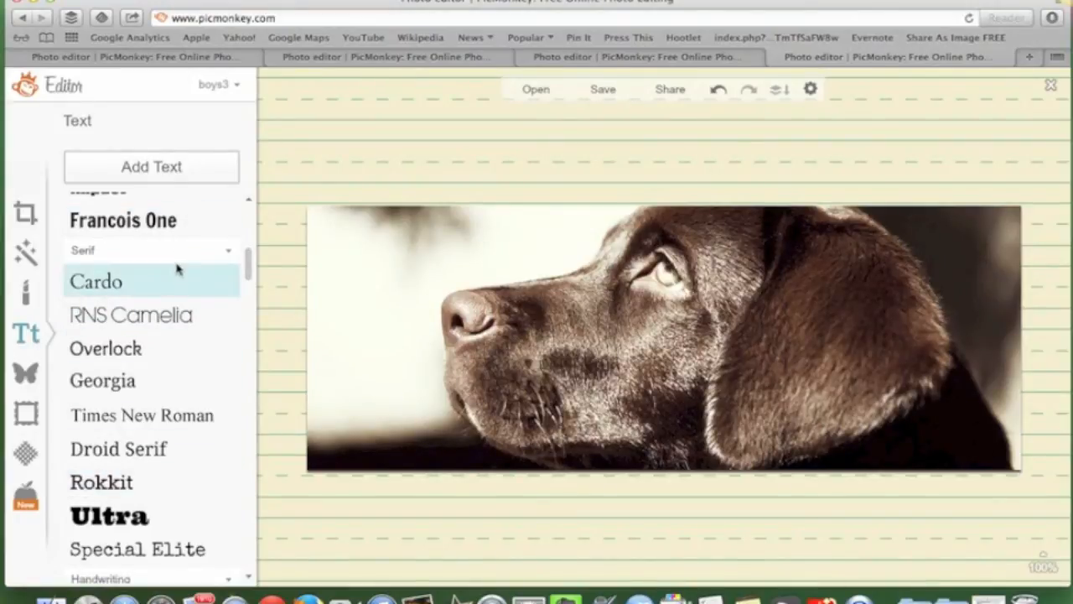
pyautogui.click(147, 170)
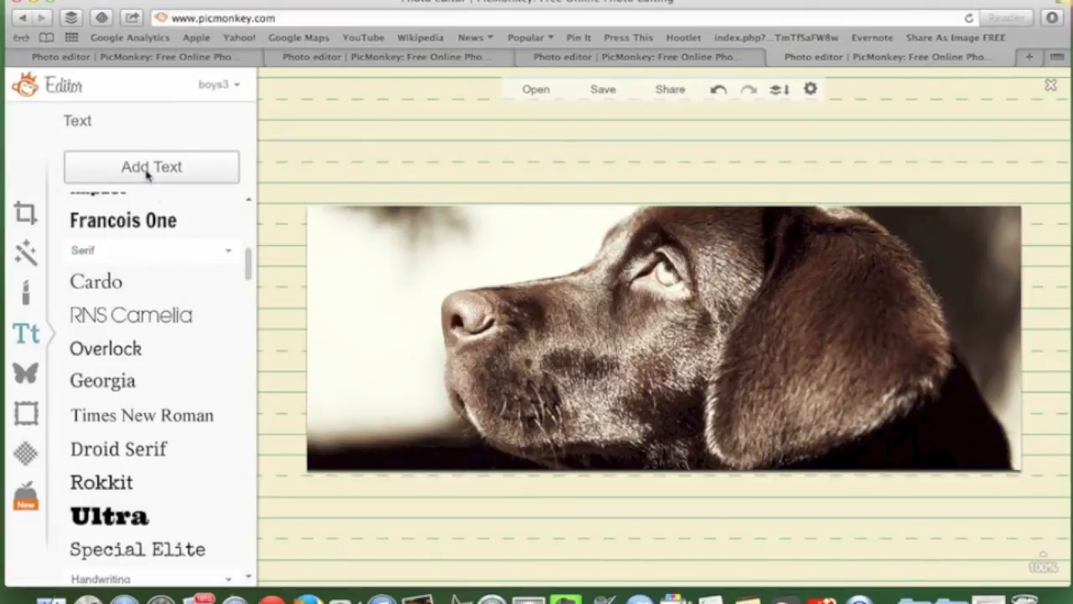
pyautogui.moveTo(652, 331); pyautogui.dragTo(426, 280)
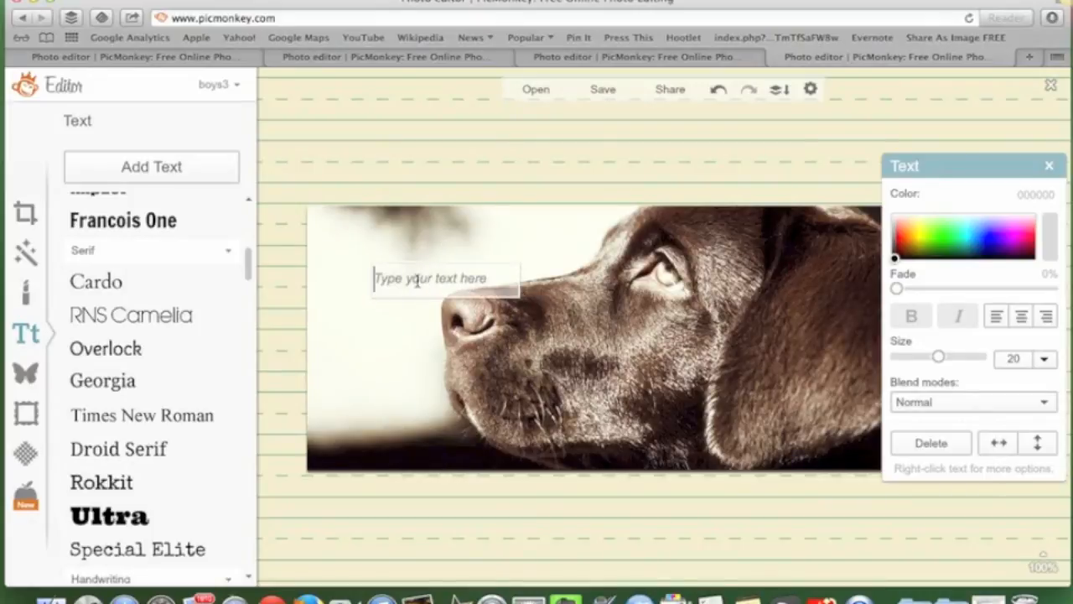
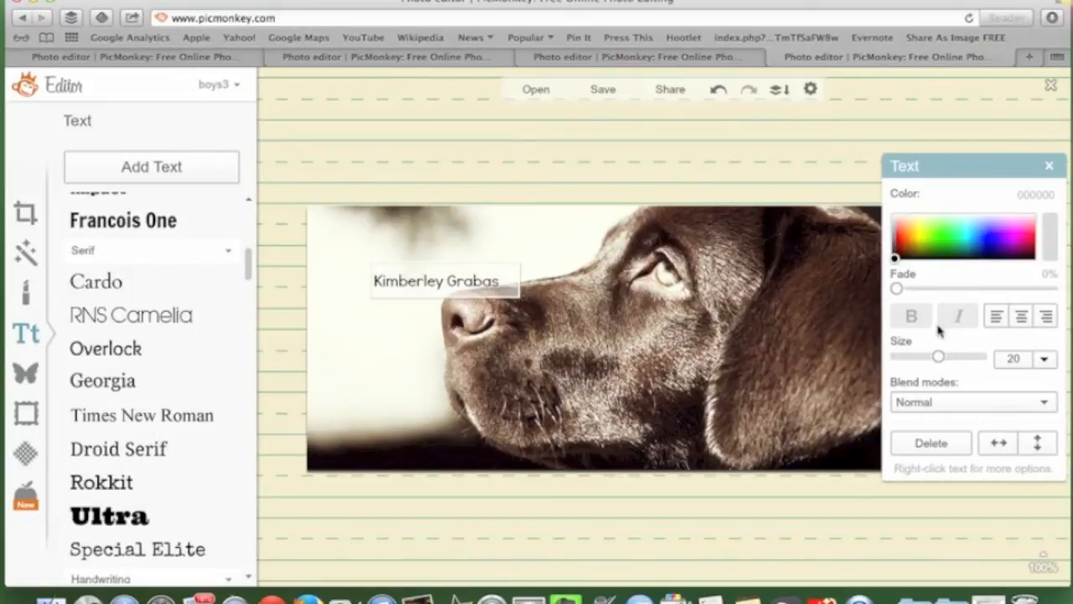
# Type the owner's name and set it in the RNS Camelia font
pyautogui.moveTo(503, 283); pyautogui.dragTo(336, 285)
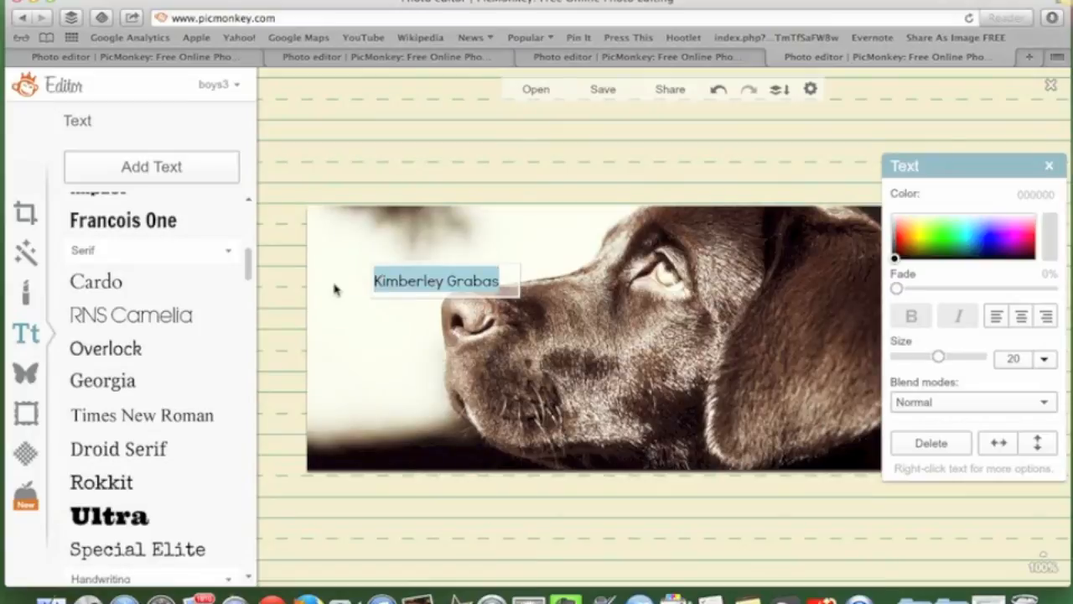
pyautogui.click(138, 322)
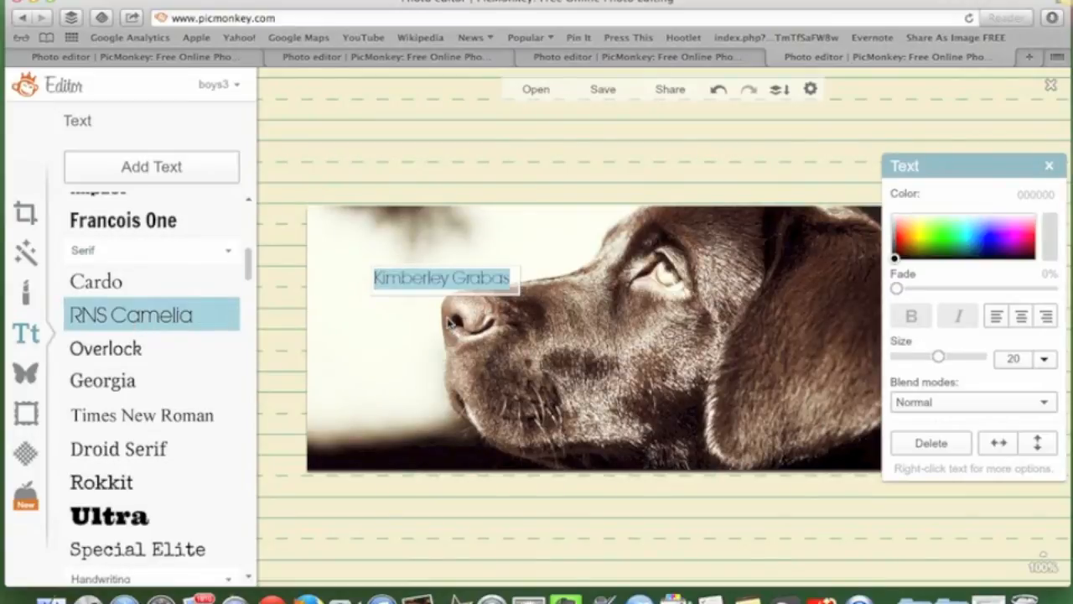
# Resize the name text to 18 and move it to the top-left corner
pyautogui.click(514, 277)
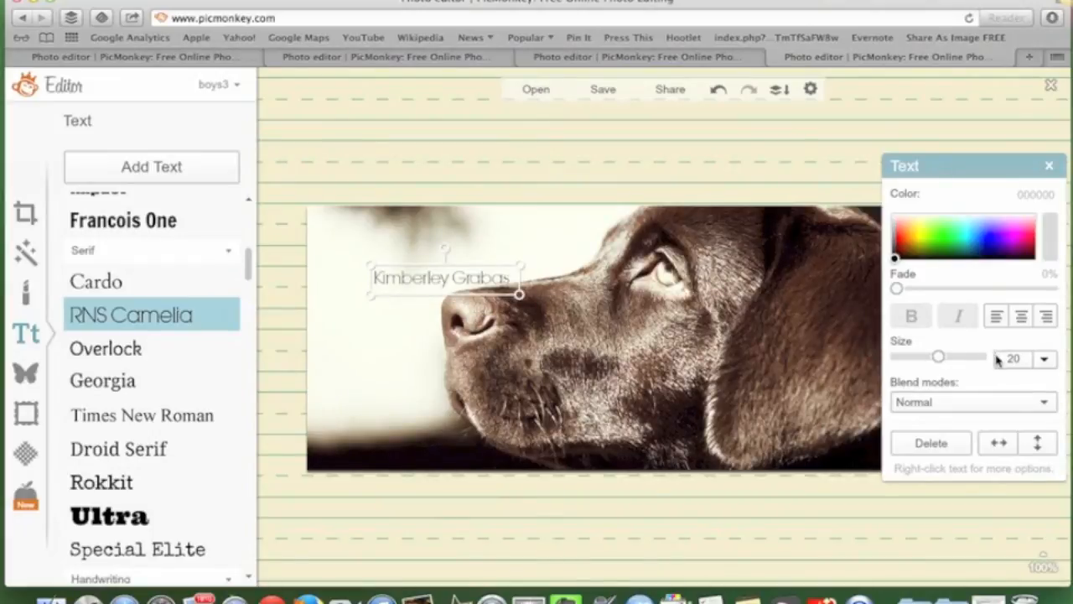
pyautogui.moveTo(521, 265); pyautogui.dragTo(595, 255)
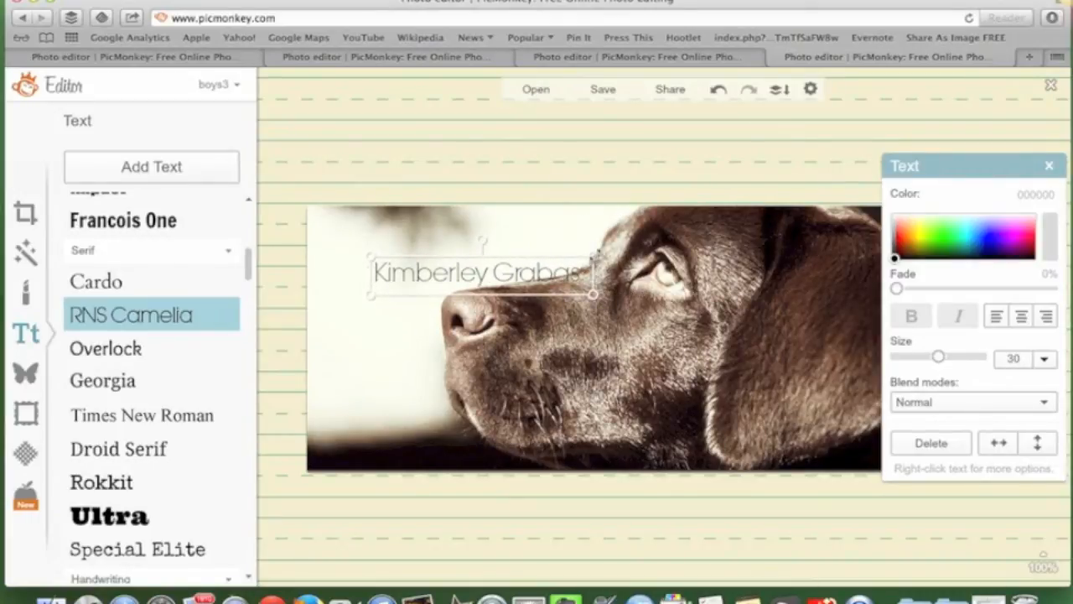
pyautogui.moveTo(595, 254); pyautogui.dragTo(510, 254)
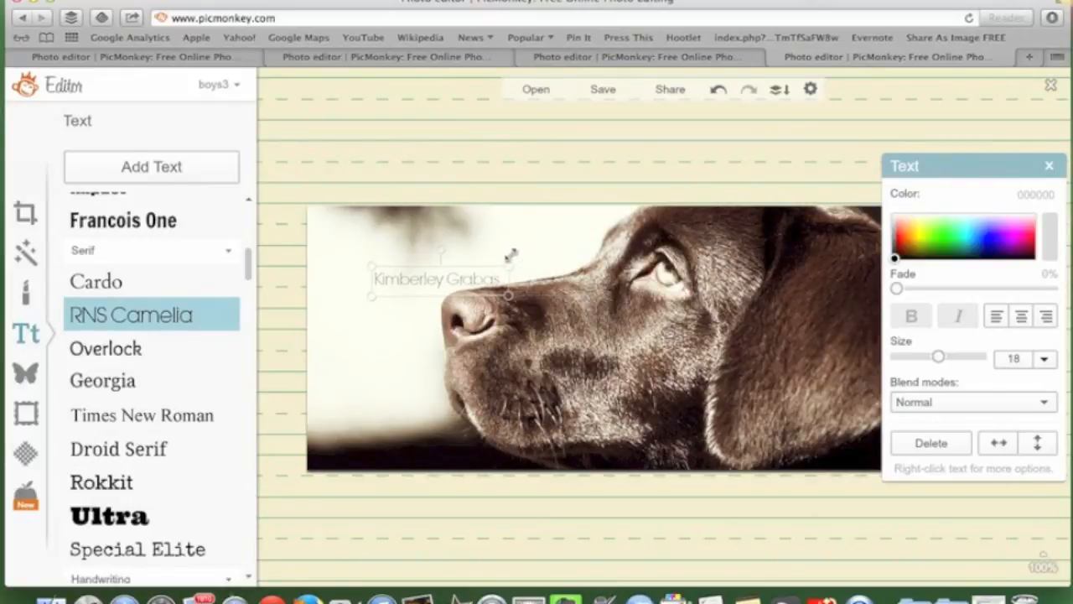
pyautogui.moveTo(442, 285); pyautogui.dragTo(390, 242)
# Deselect the name text and bring up the Overlays categories
pyautogui.click(388, 304)
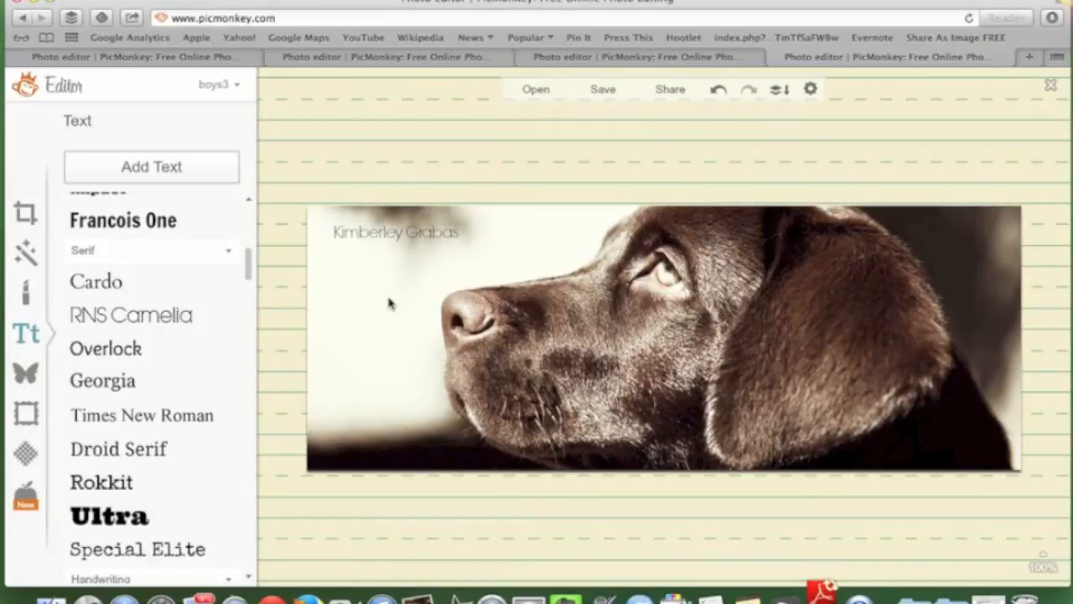
pyautogui.click(384, 232)
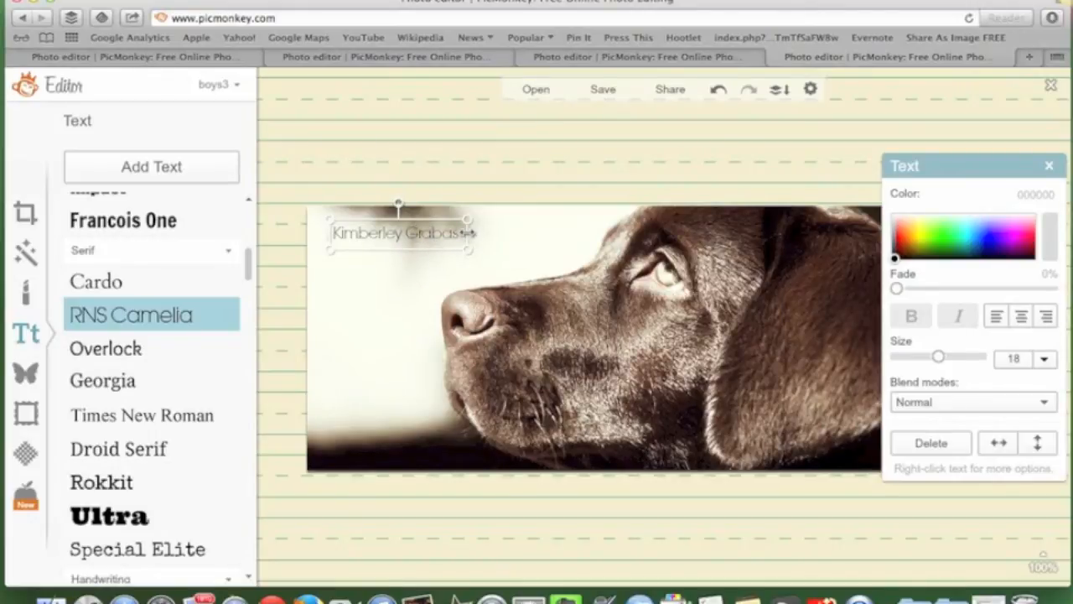
pyautogui.click(431, 280)
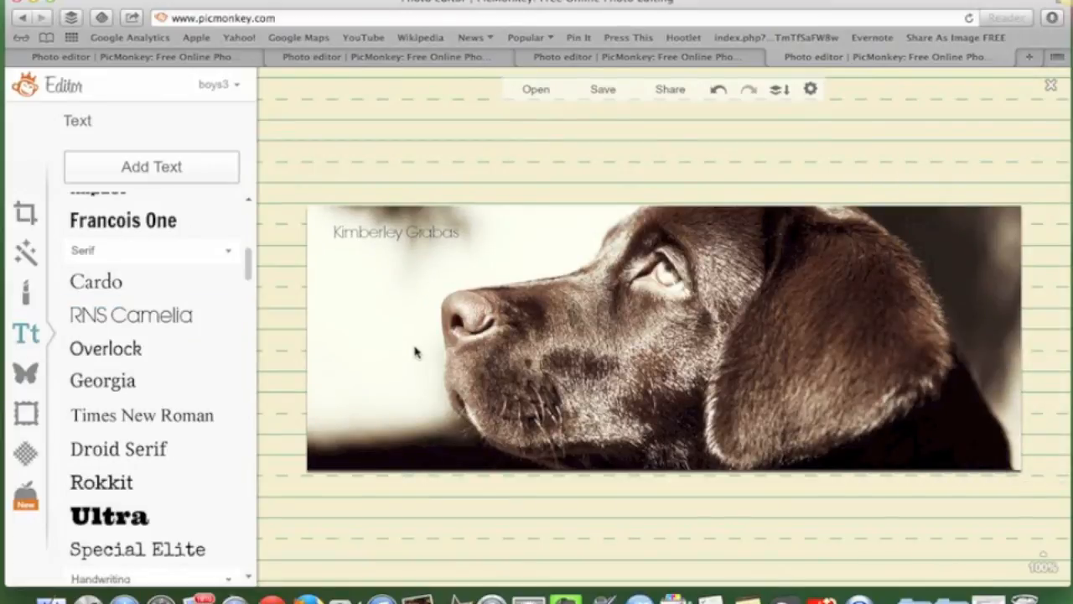
pyautogui.click(27, 375)
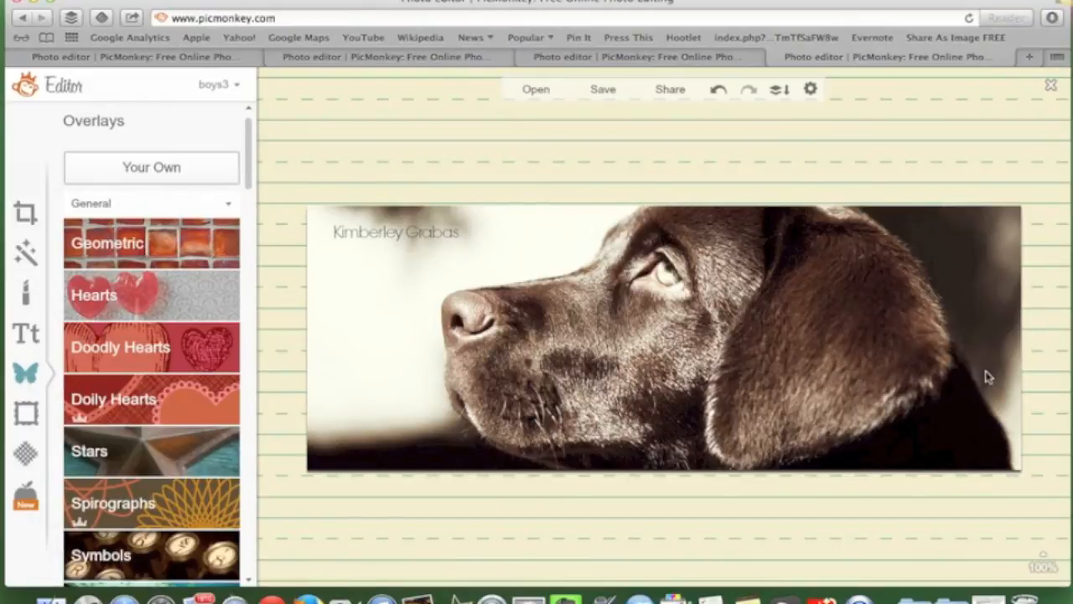
# Add a black rectangle over the photo, fade it to about 43% and enlarge it
pyautogui.click(196, 242)
pyautogui.moveTo(87, 290); pyautogui.dragTo(713, 311)
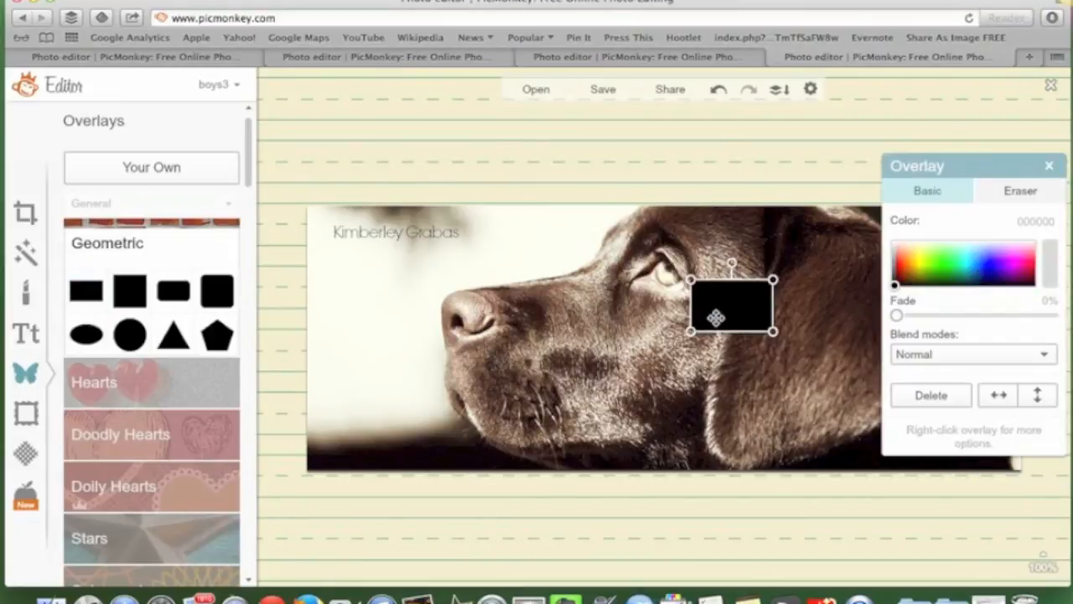
pyautogui.moveTo(896, 317); pyautogui.dragTo(966, 315)
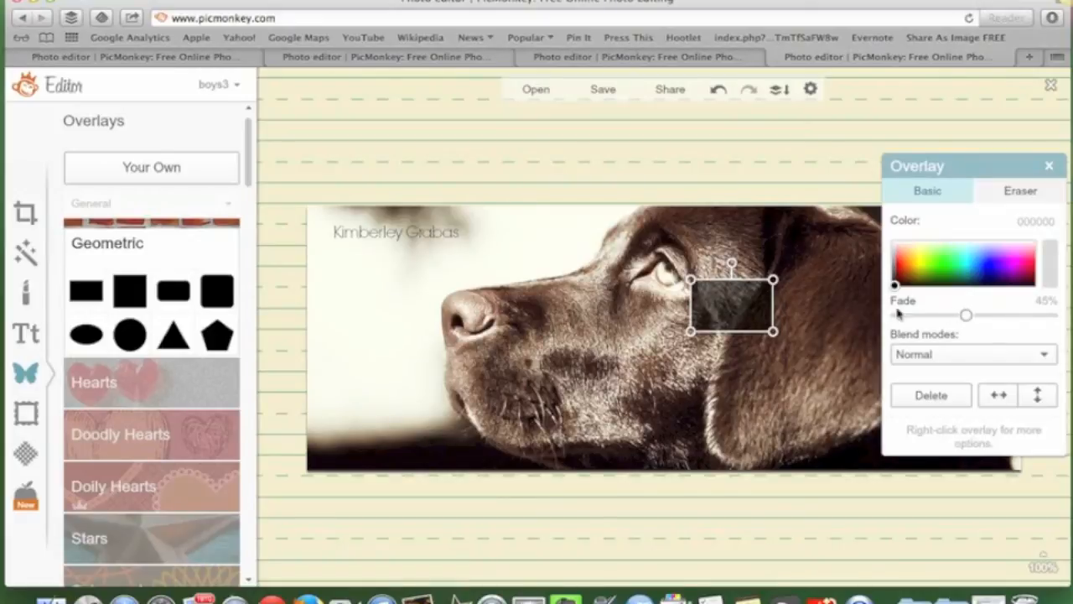
pyautogui.moveTo(774, 332); pyautogui.dragTo(818, 379)
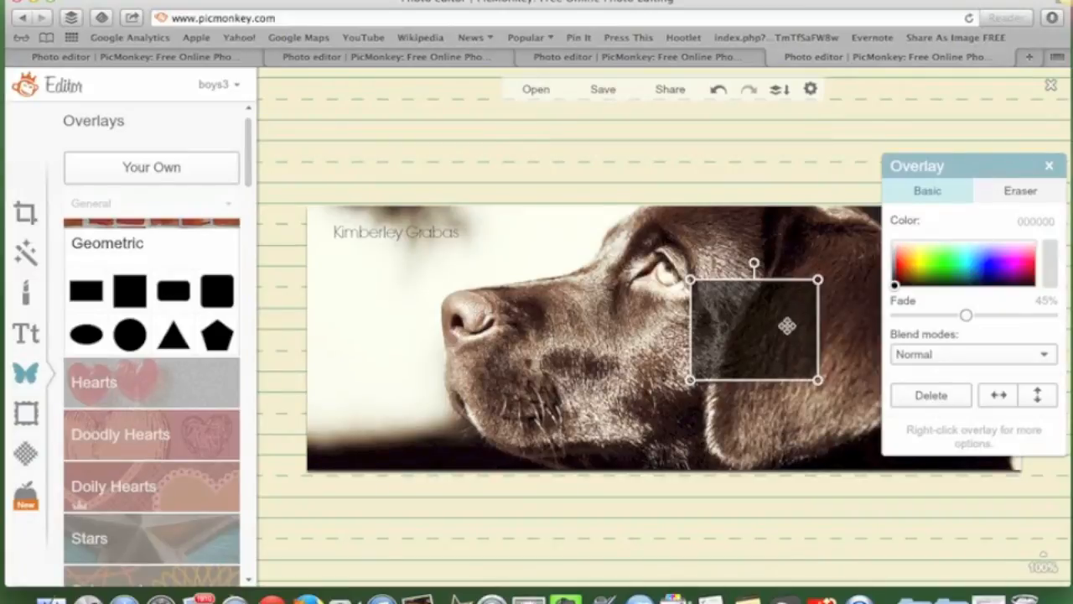
# Add the first Basic arrow from the Arrows category onto the dog photo
pyautogui.moveTo(247, 182); pyautogui.dragTo(245, 221)
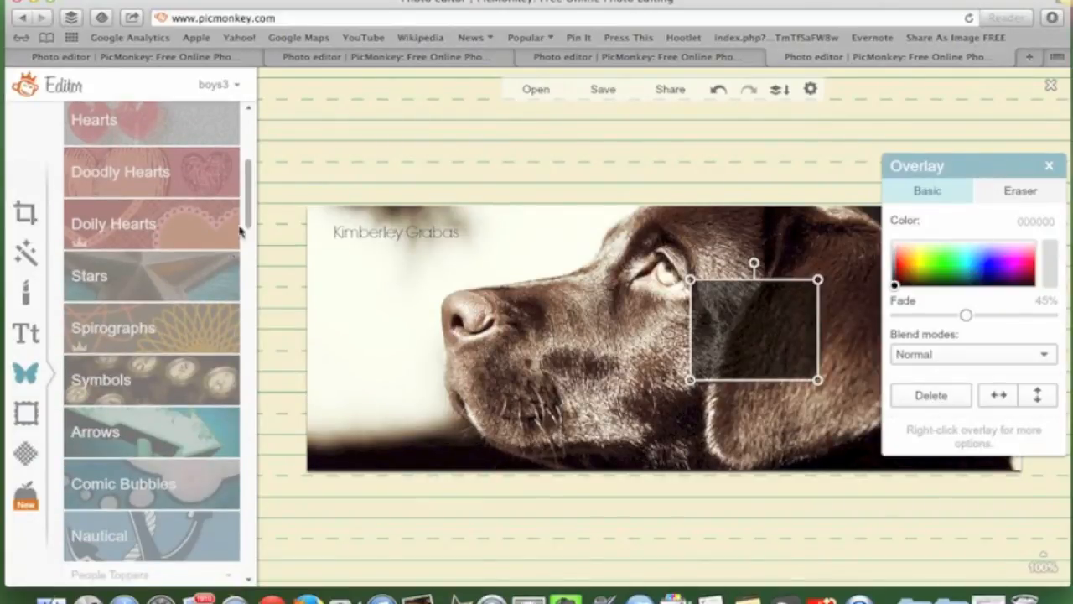
pyautogui.click(176, 440)
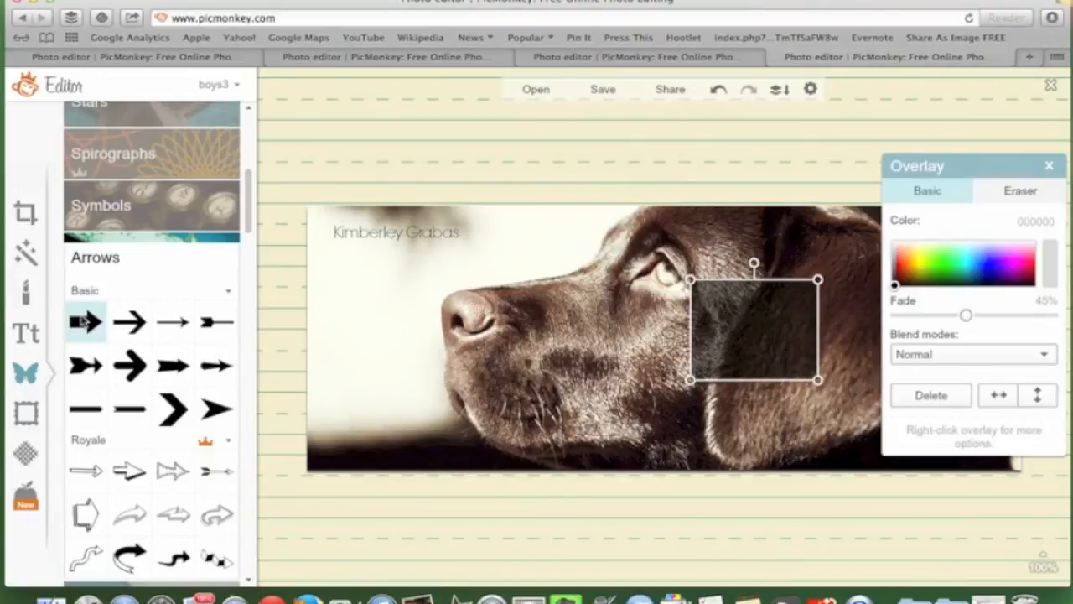
pyautogui.click(84, 321)
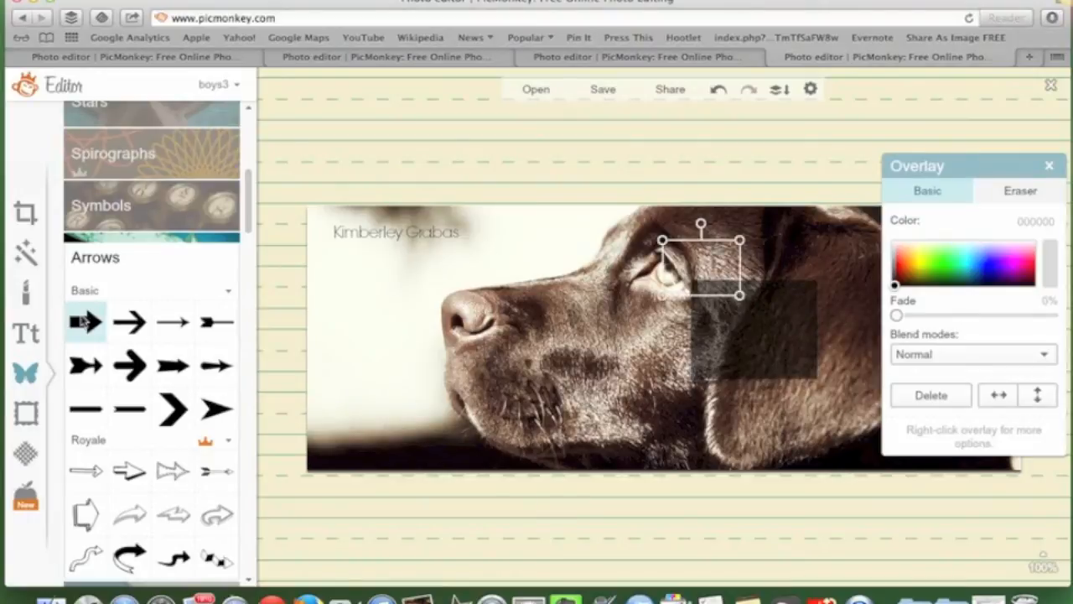
# Rotate the arrow to point down and recolour it f5f5ec
pyautogui.moveTo(704, 224); pyautogui.dragTo(838, 424)
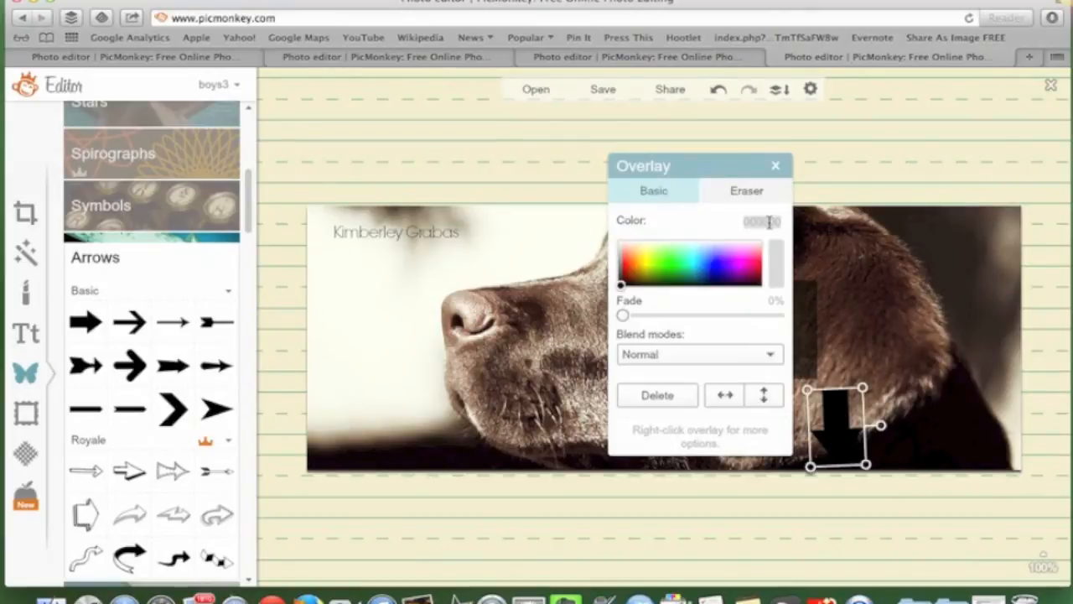
pyautogui.click(769, 222)
pyautogui.write('f5f5ec')
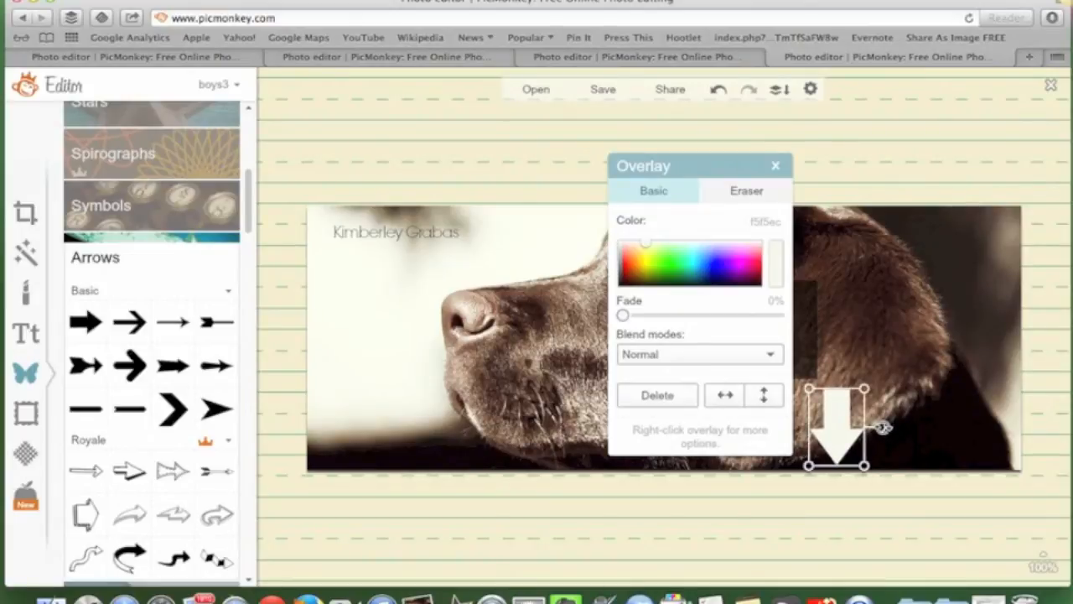
pyautogui.click(923, 426)
# Delete the faded dark rectangle, then nudge the white arrow right and shrink it
pyautogui.moveTo(733, 331); pyautogui.dragTo(556, 351)
pyautogui.click(704, 394)
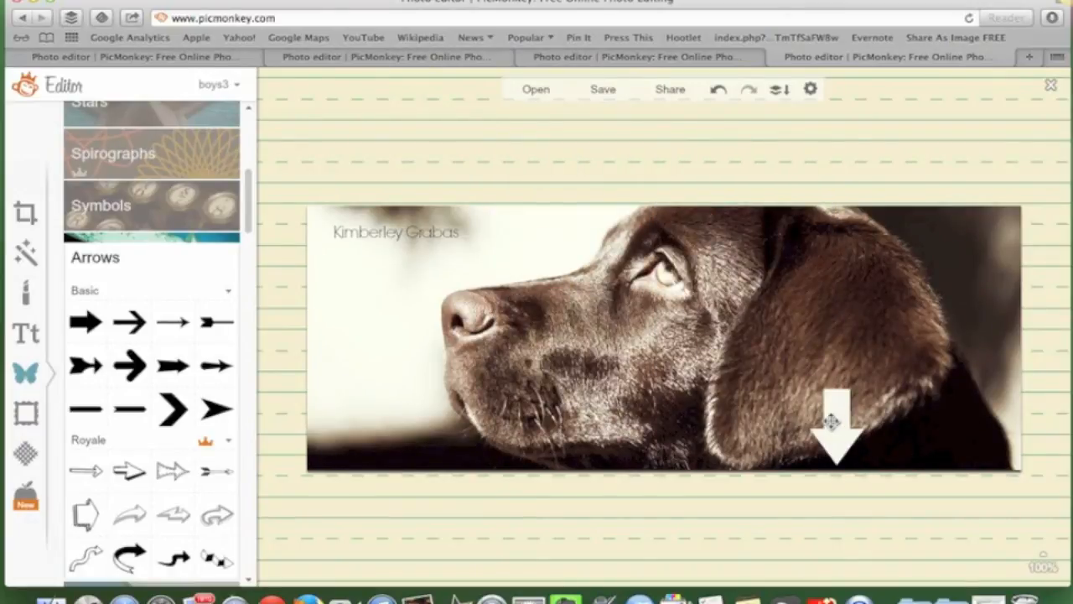
pyautogui.moveTo(833, 411)
pyautogui.mouseDown()
pyautogui.moveTo(828, 419)
pyautogui.moveTo(849, 417)
pyautogui.mouseUp()
pyautogui.click(976, 429)
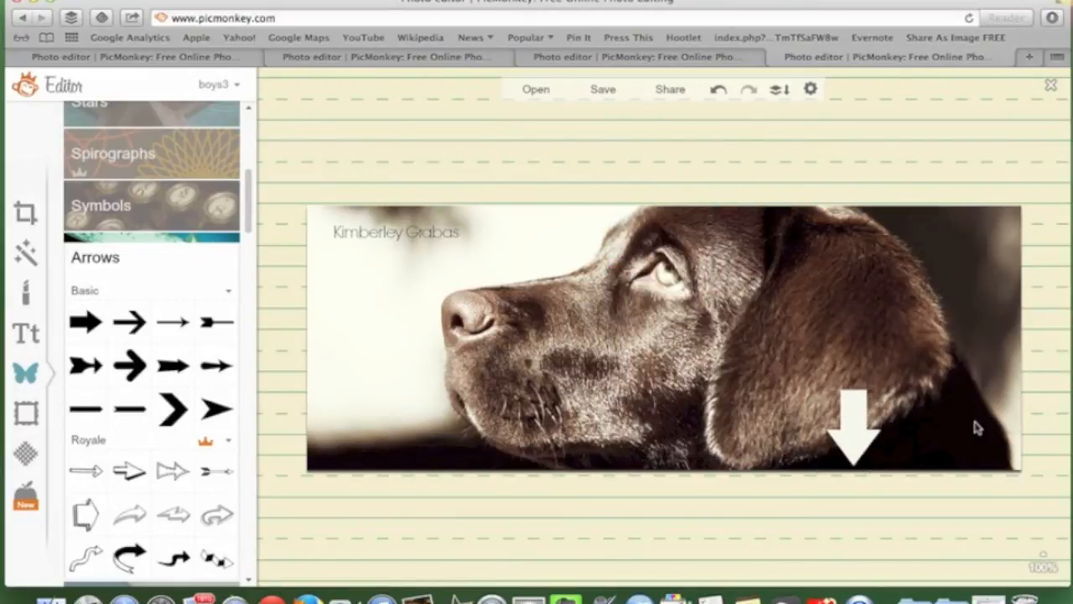
pyautogui.click(860, 417)
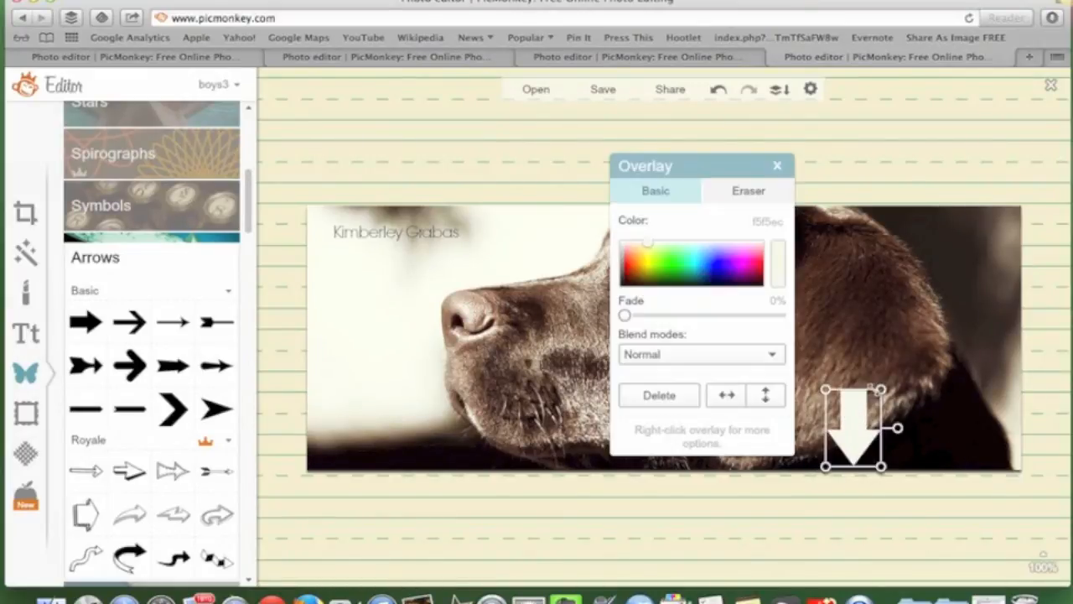
pyautogui.moveTo(881, 387); pyautogui.dragTo(875, 406)
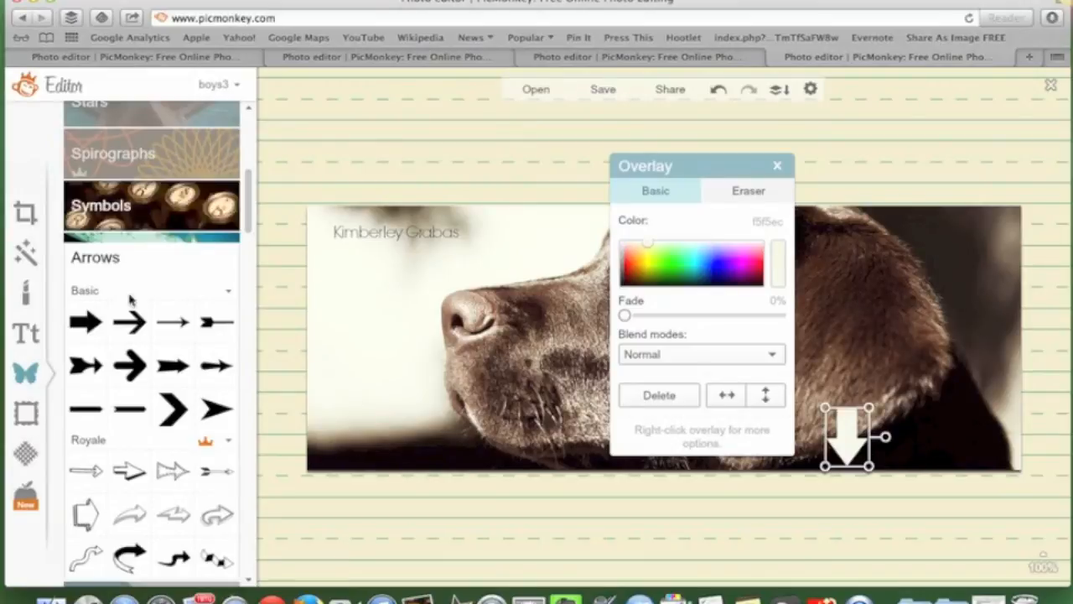
pyautogui.click(776, 165)
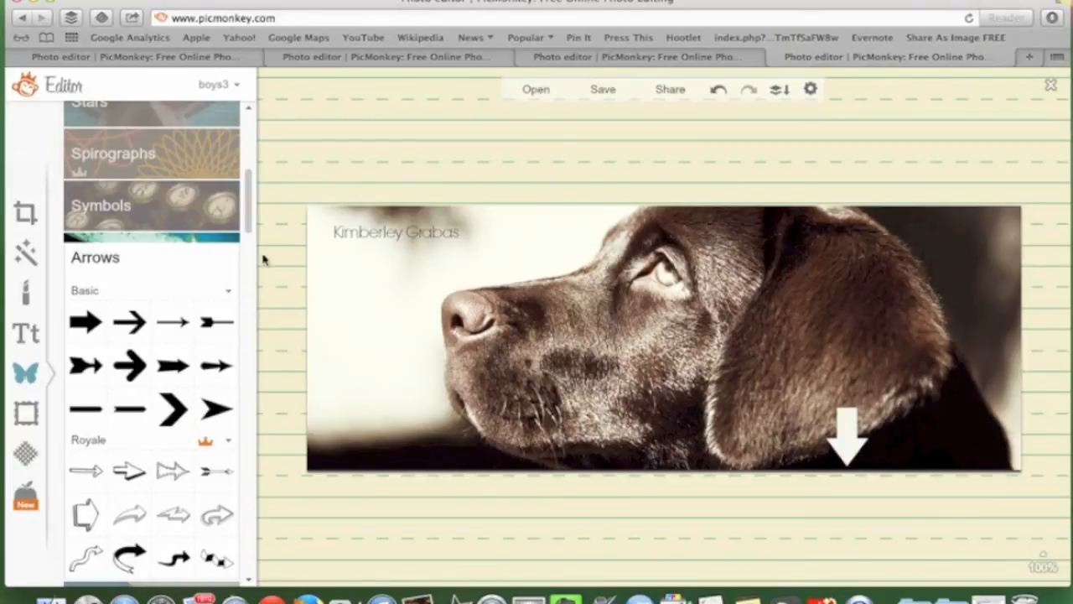
# Add the first plain banner, fade it 30%, colour it dark brown 443100, and place it lower left
pyautogui.moveTo(249, 232); pyautogui.dragTo(252, 312)
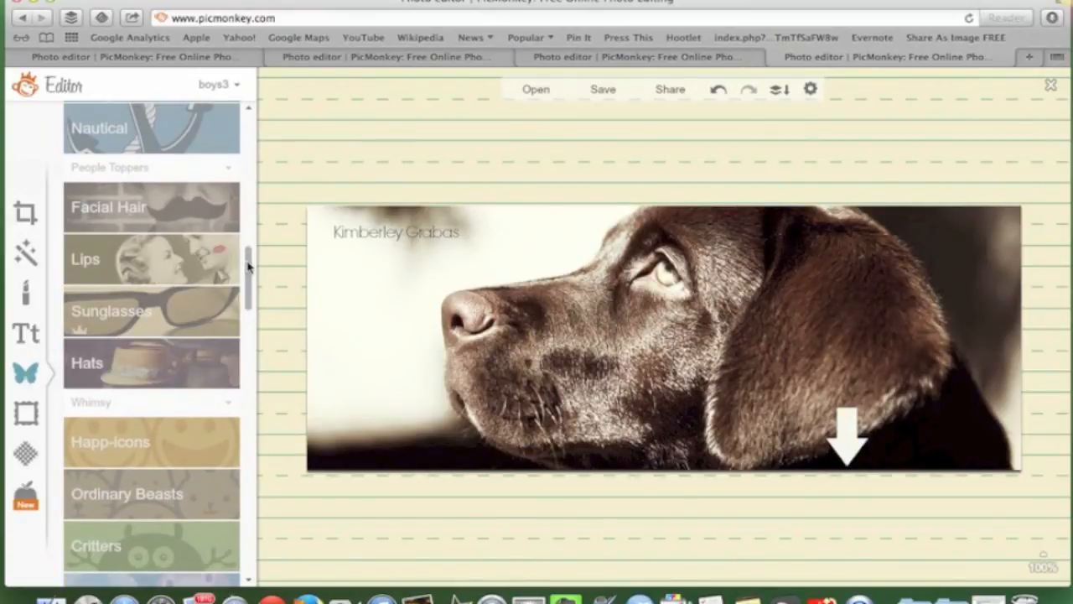
pyautogui.moveTo(249, 264); pyautogui.dragTo(248, 357)
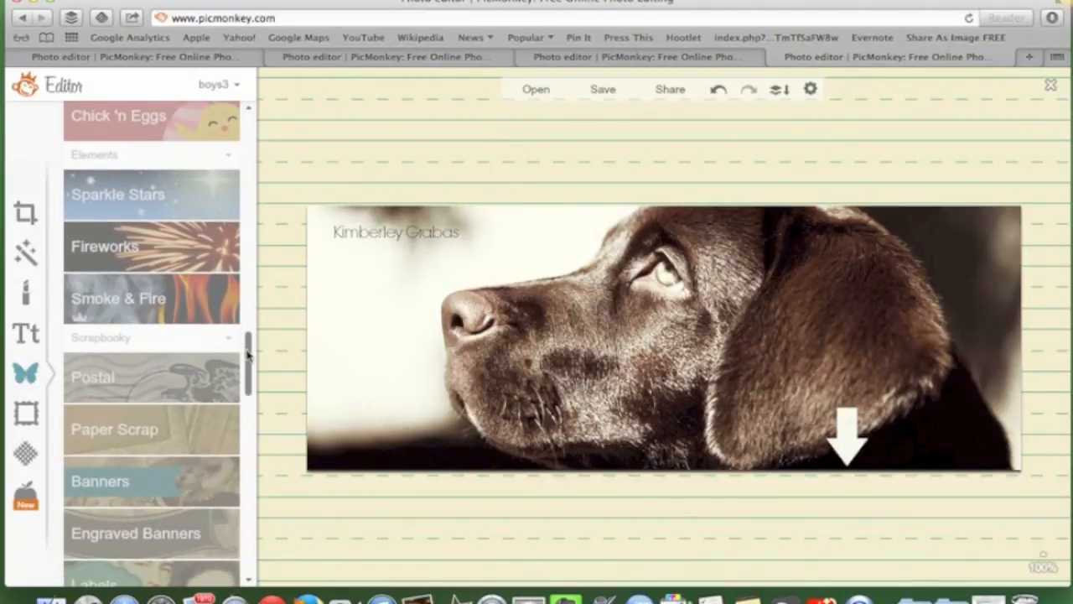
pyautogui.click(181, 484)
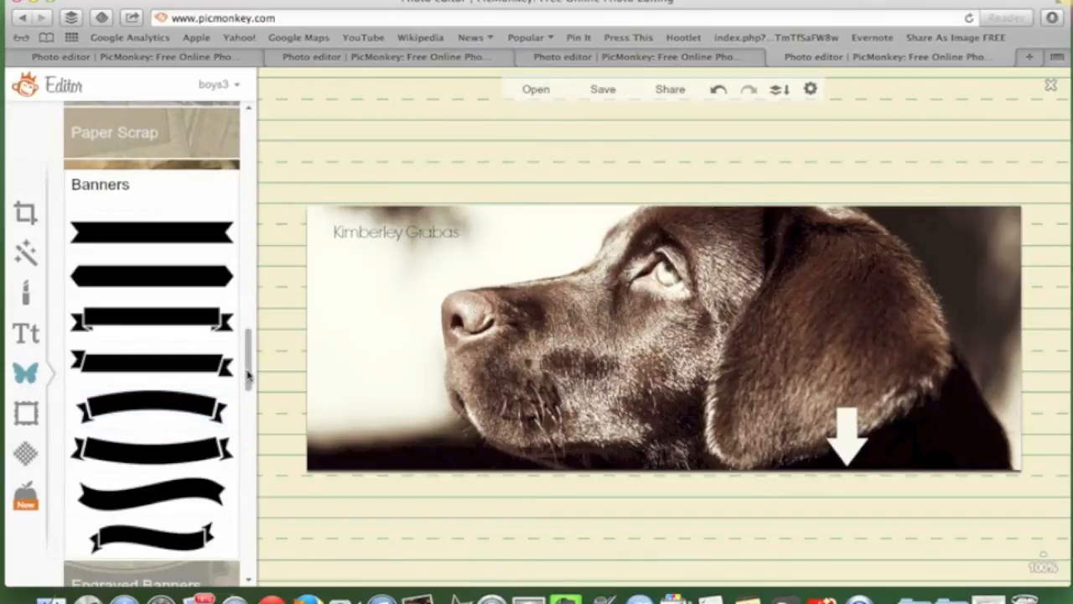
pyautogui.click(162, 235)
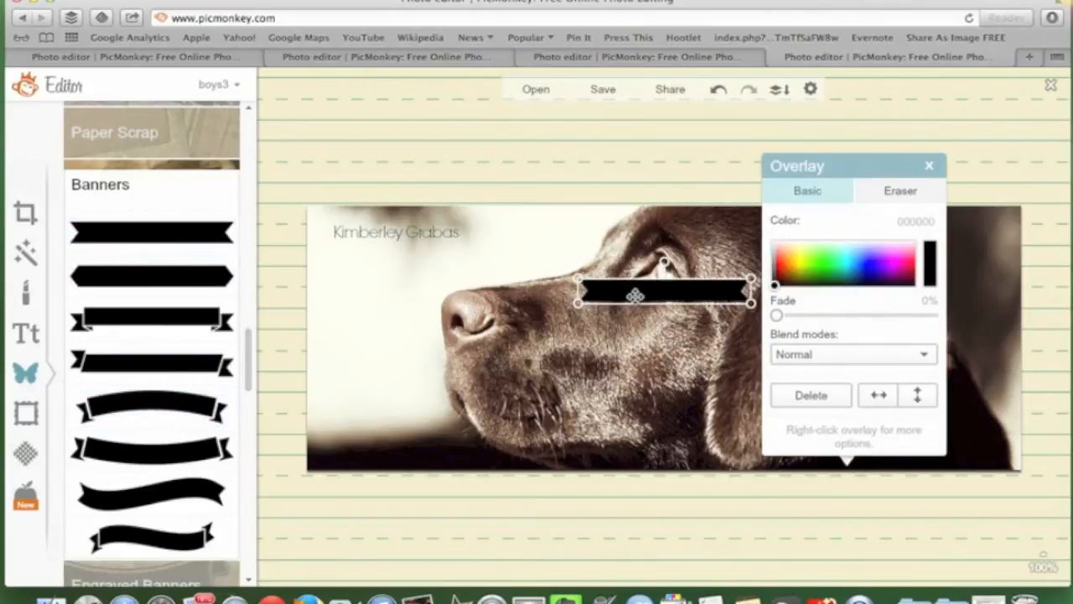
pyautogui.moveTo(776, 316); pyautogui.dragTo(822, 315)
pyautogui.click(812, 272)
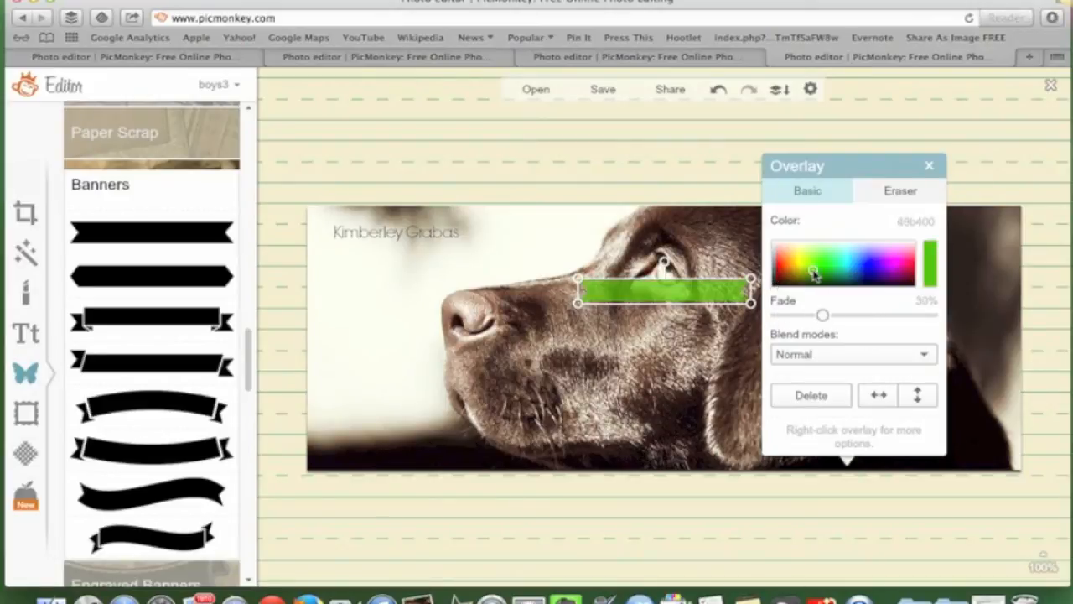
pyautogui.click(799, 256)
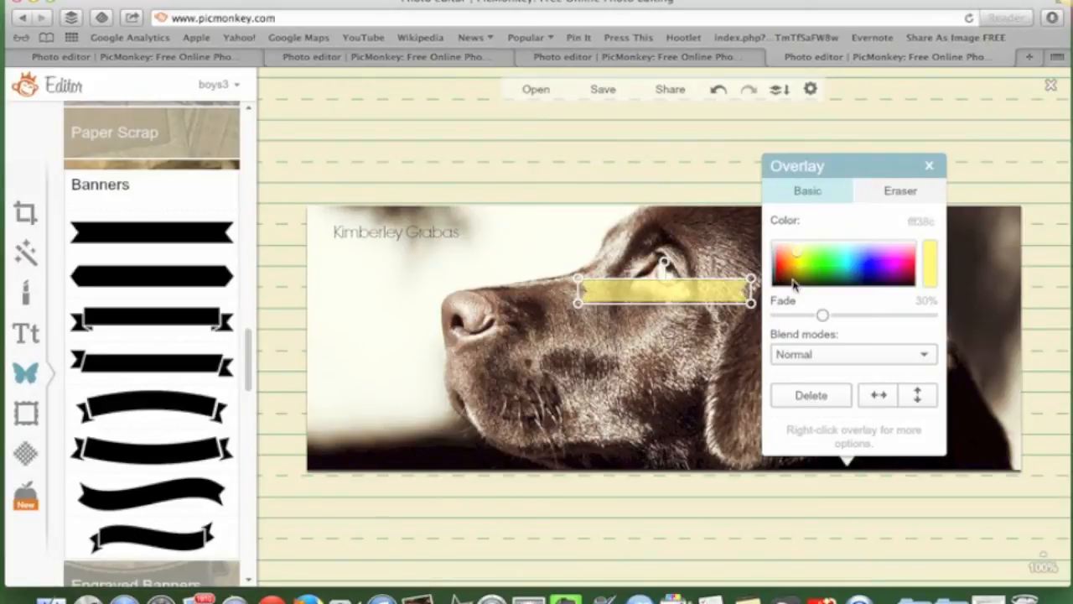
pyautogui.click(792, 280)
pyautogui.moveTo(689, 292); pyautogui.dragTo(466, 392)
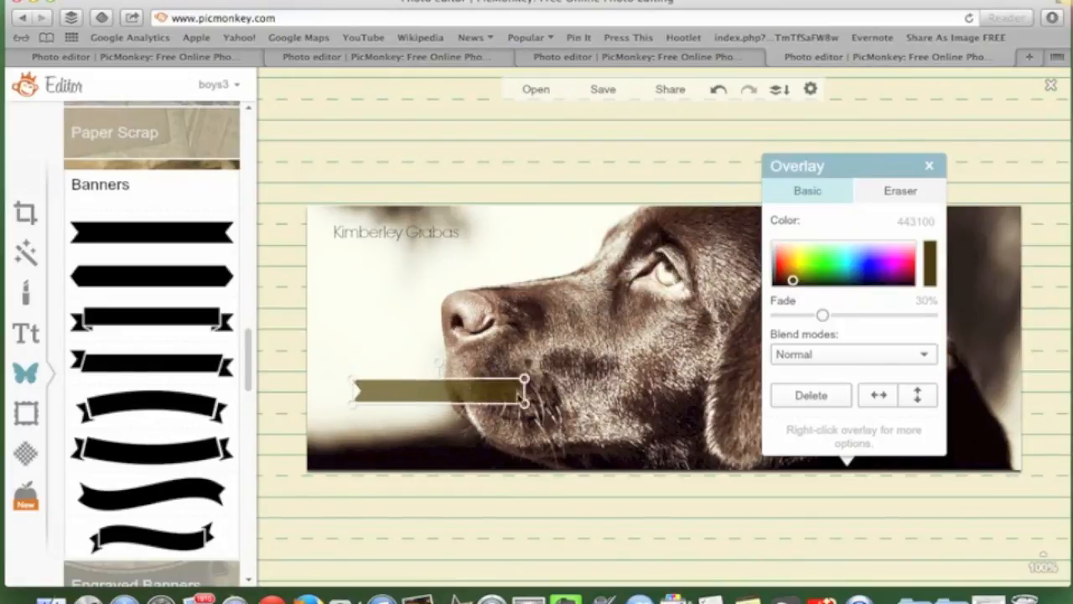
pyautogui.click(930, 167)
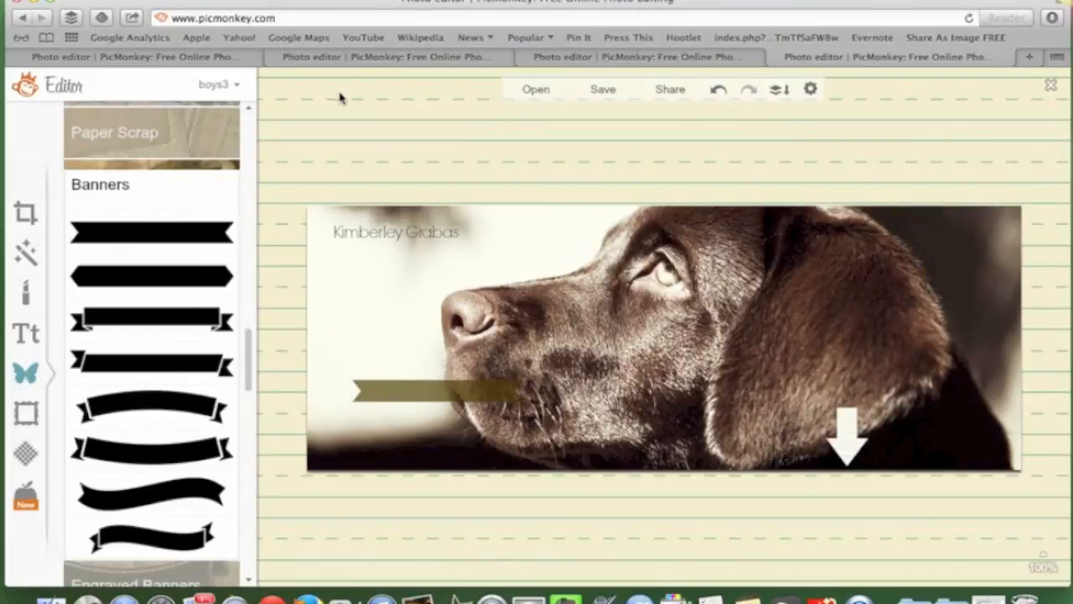
# Show the misty-trees example cover with the 'Romance with intrigue.' tagline
pyautogui.click(399, 58)
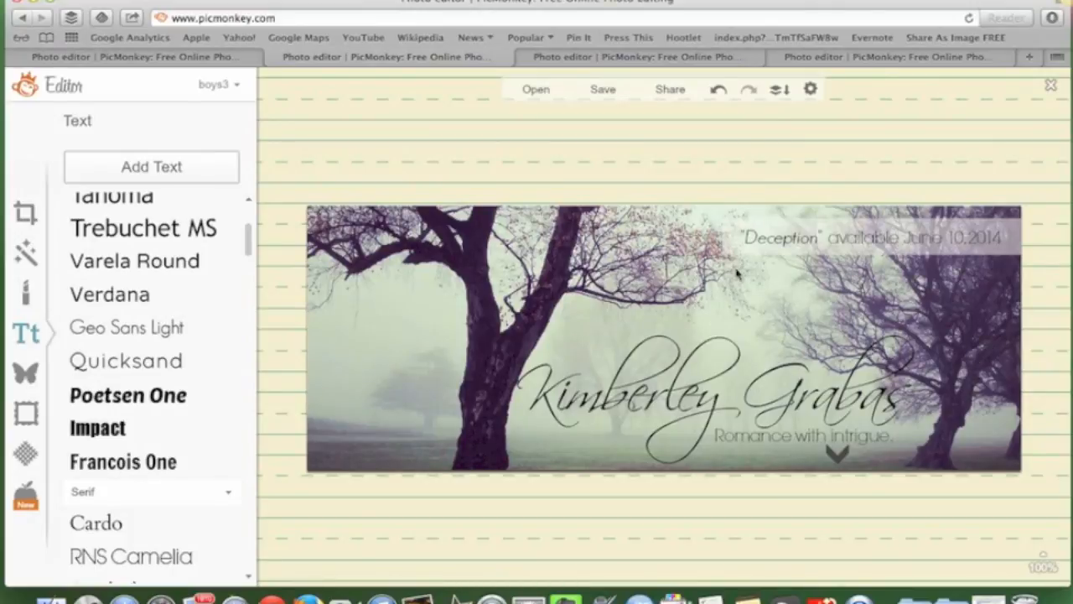
# Show the 'Owners in Training' example cover with its 'gimme!' button
pyautogui.click(568, 57)
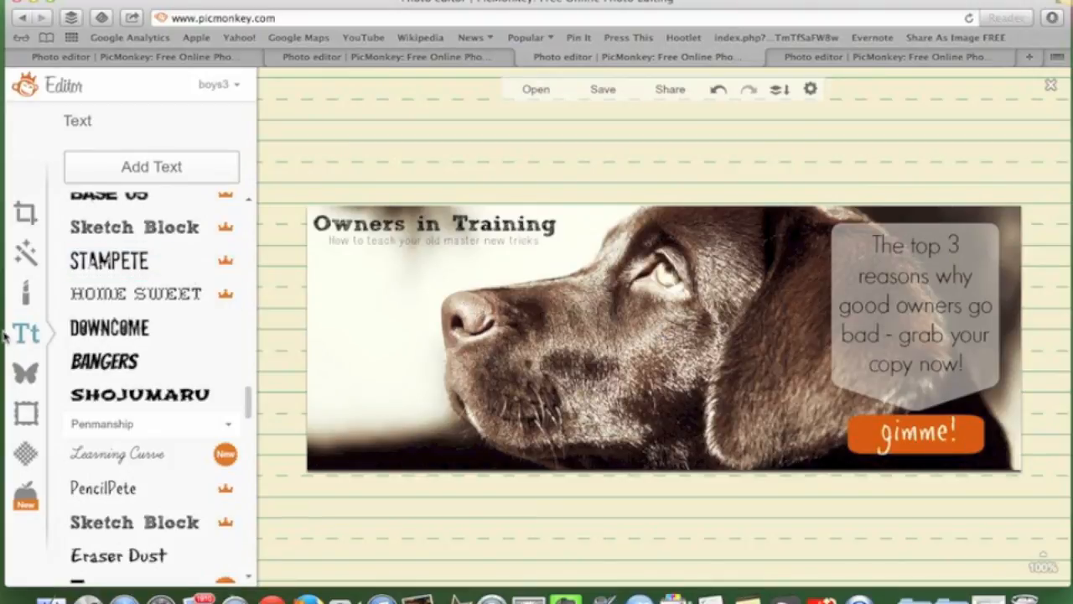
# Nudge the orange 'gimme!' button overlay slightly left on the dog cover
pyautogui.click(26, 375)
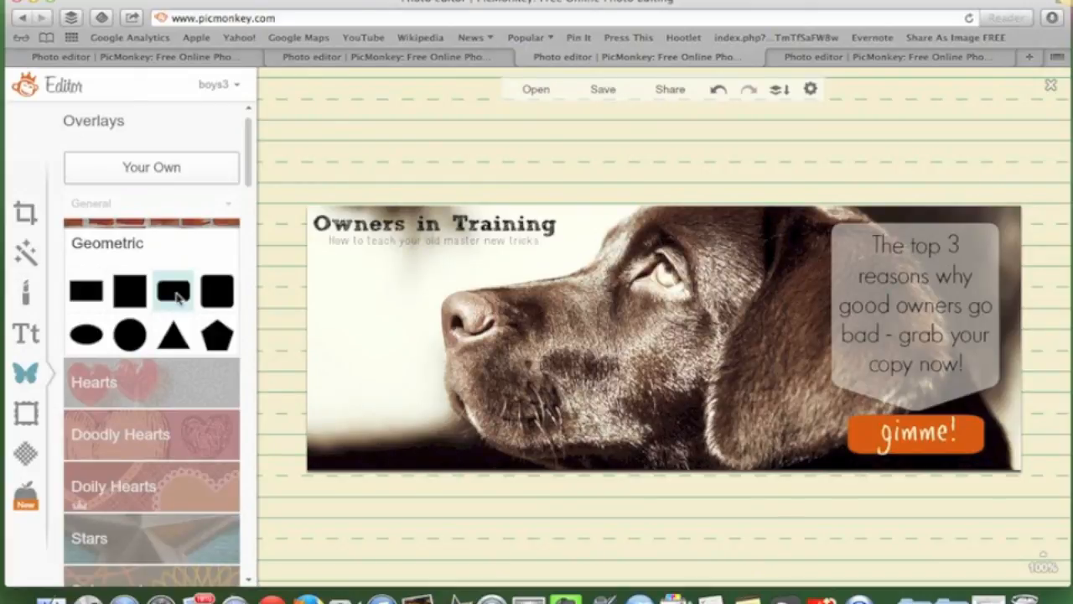
pyautogui.click(917, 442)
pyautogui.moveTo(916, 442)
pyautogui.mouseDown()
pyautogui.moveTo(840, 448)
pyautogui.moveTo(912, 442)
pyautogui.mouseUp()
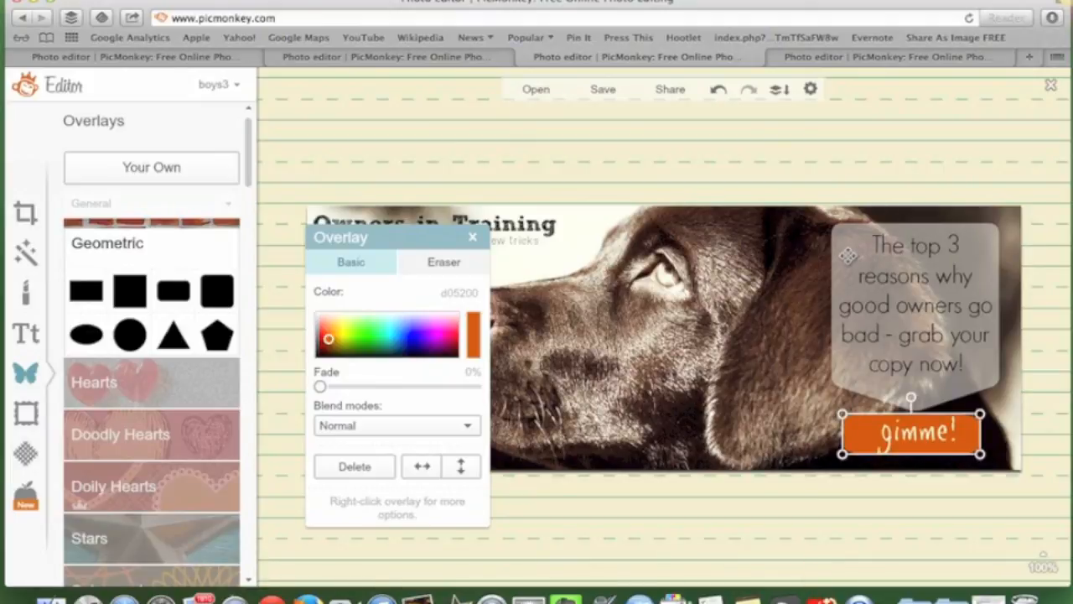
pyautogui.click(794, 327)
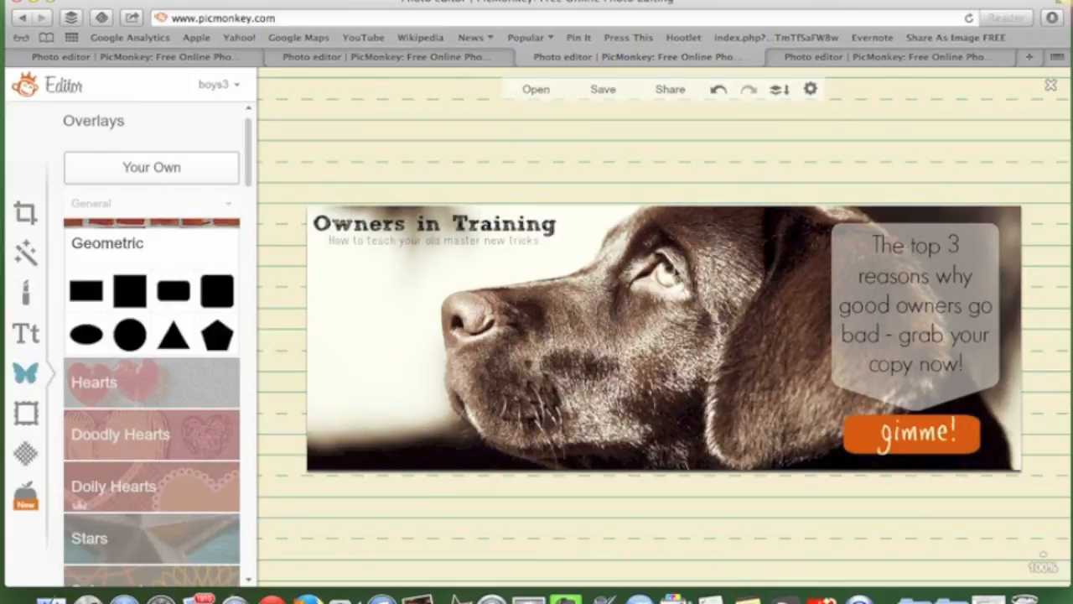